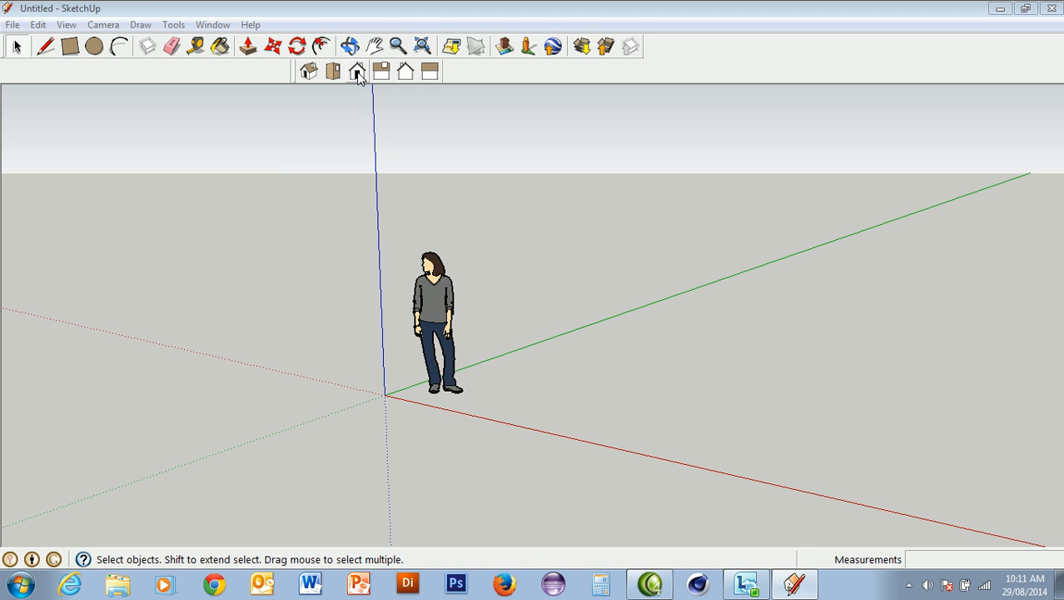
Switch to the front view and delete the default human figure
click(357, 72)
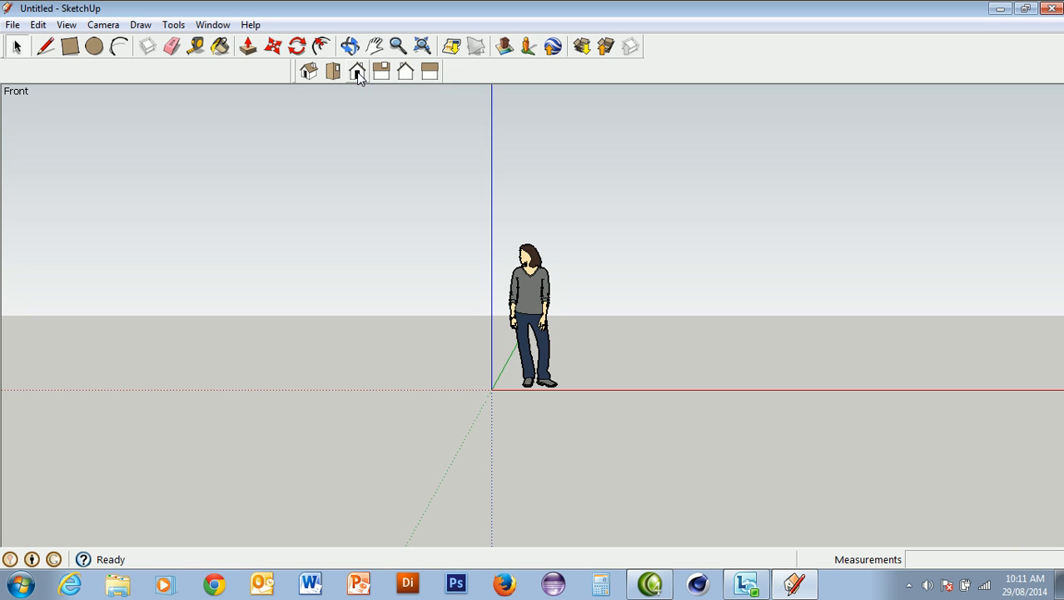
click(533, 305)
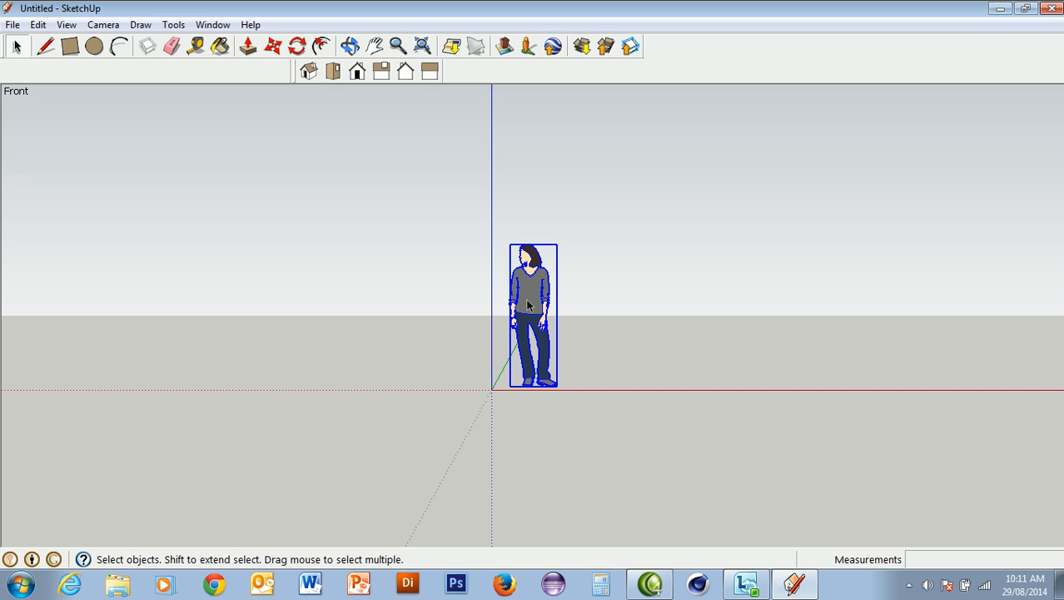
key(Delete)
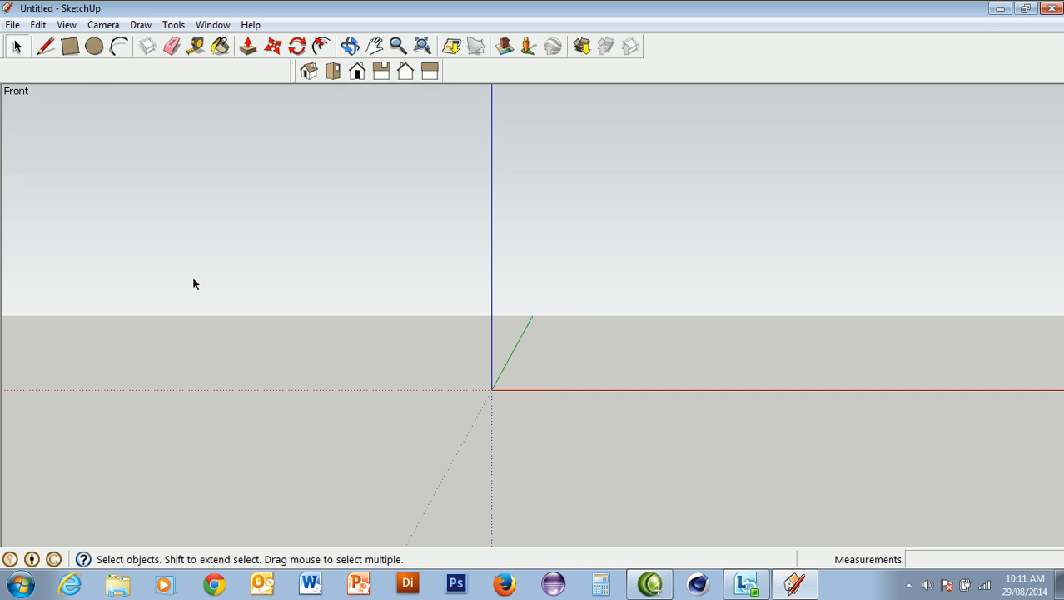
Draw a 24-sided circle centred on the origin in the front plane, with a radius of about 1040 mm
click(94, 46)
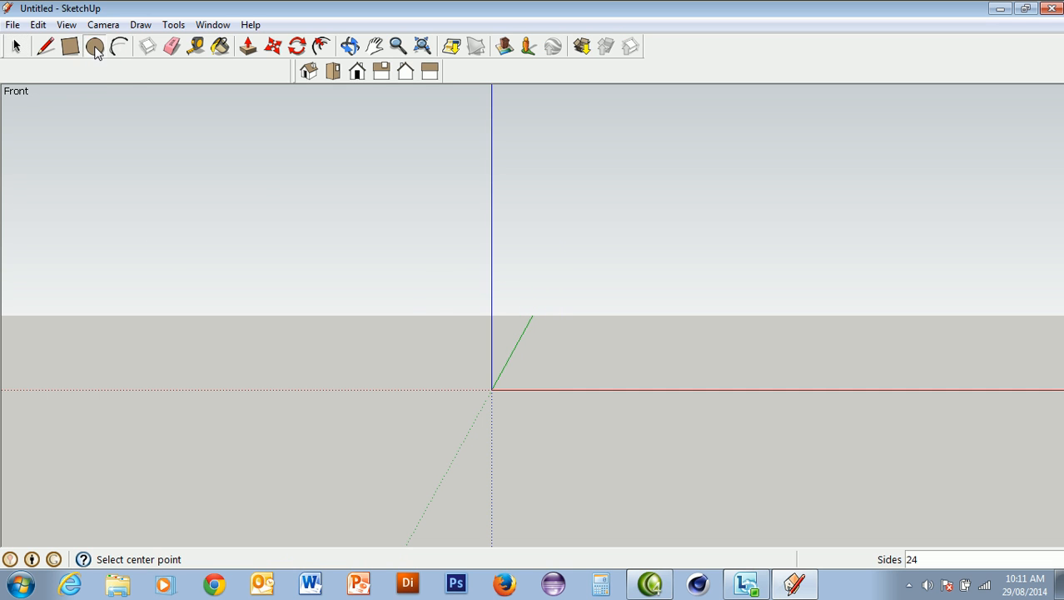
click(492, 389)
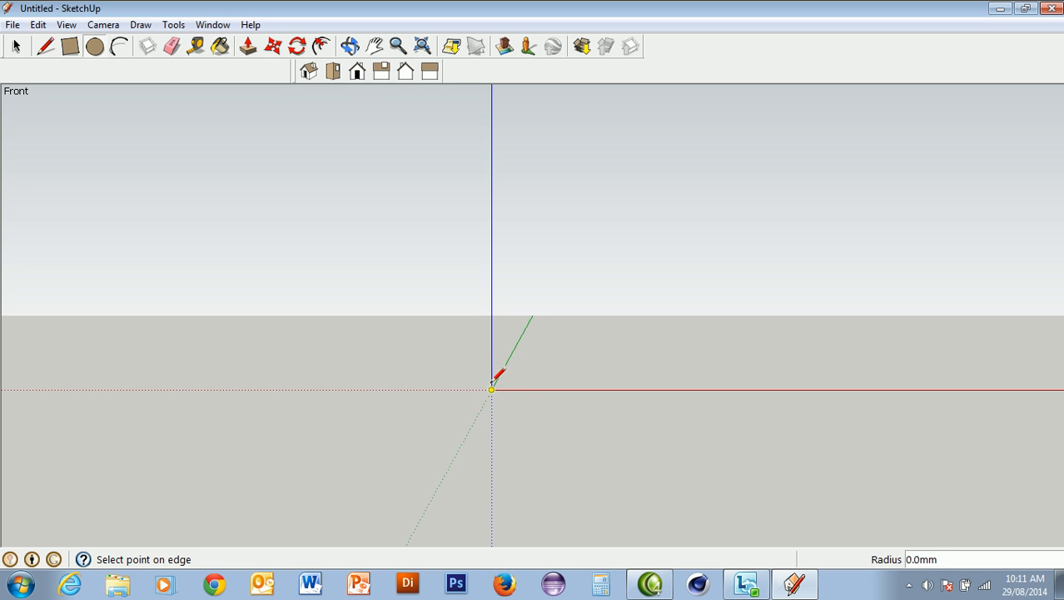
click(493, 297)
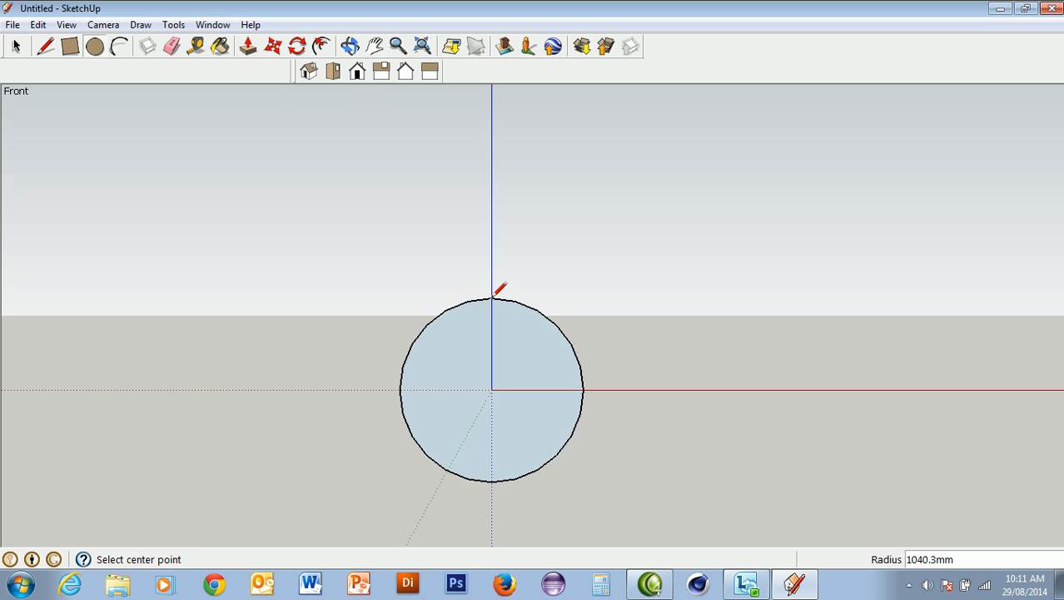
Divide off the circle's upper-right quarter with two radius lines along the red and blue axes, and erase that quarter's arc
click(308, 70)
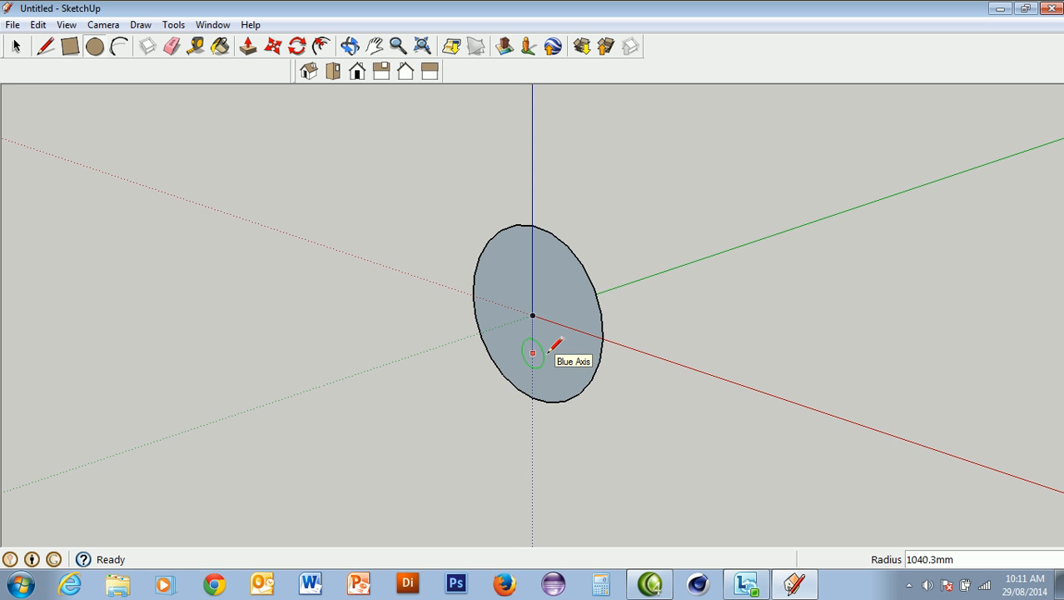
click(357, 73)
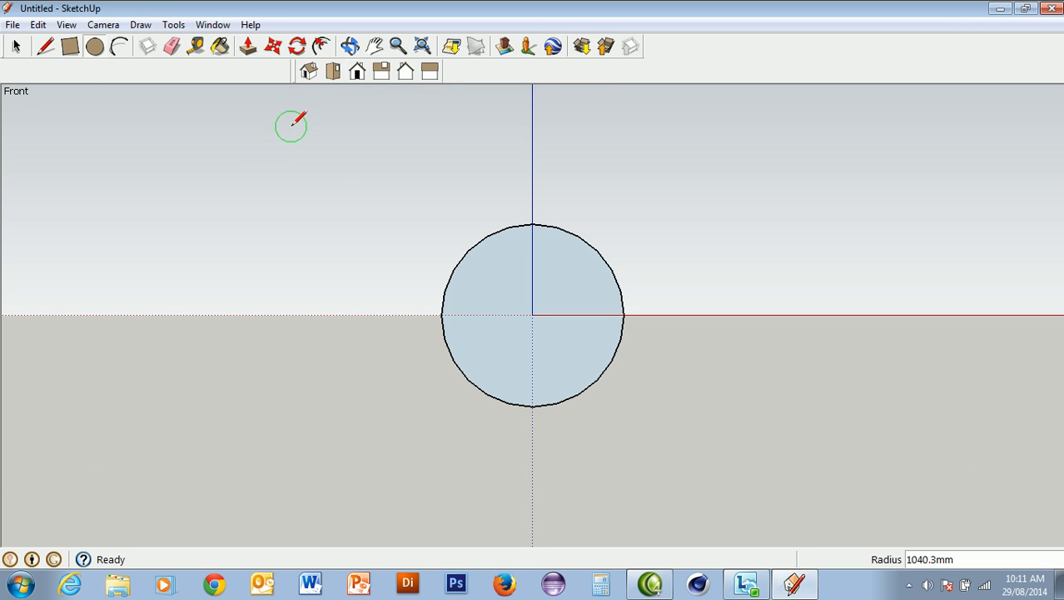
click(48, 47)
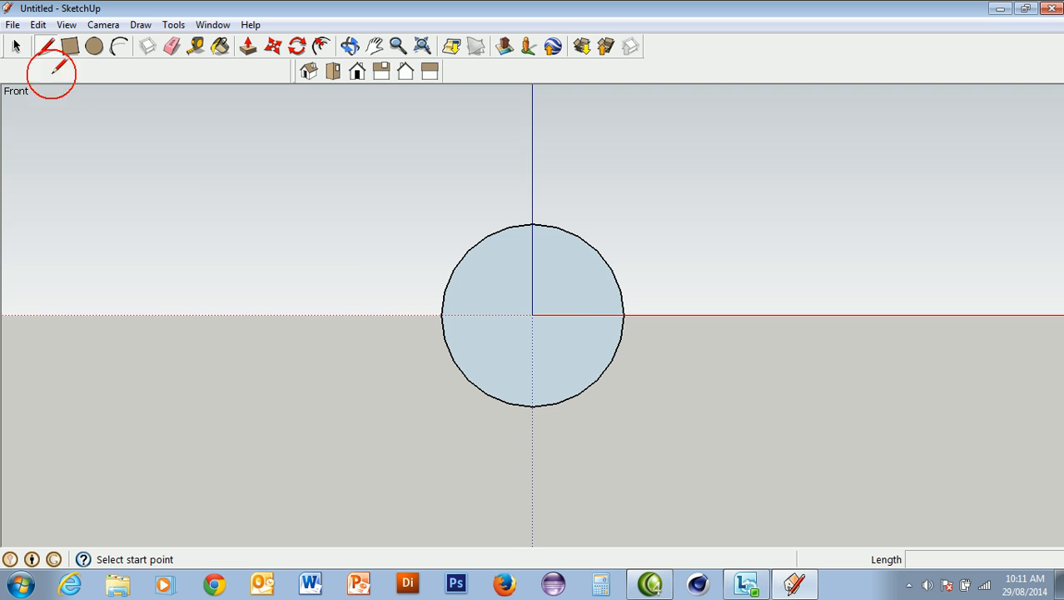
click(623, 315)
click(533, 315)
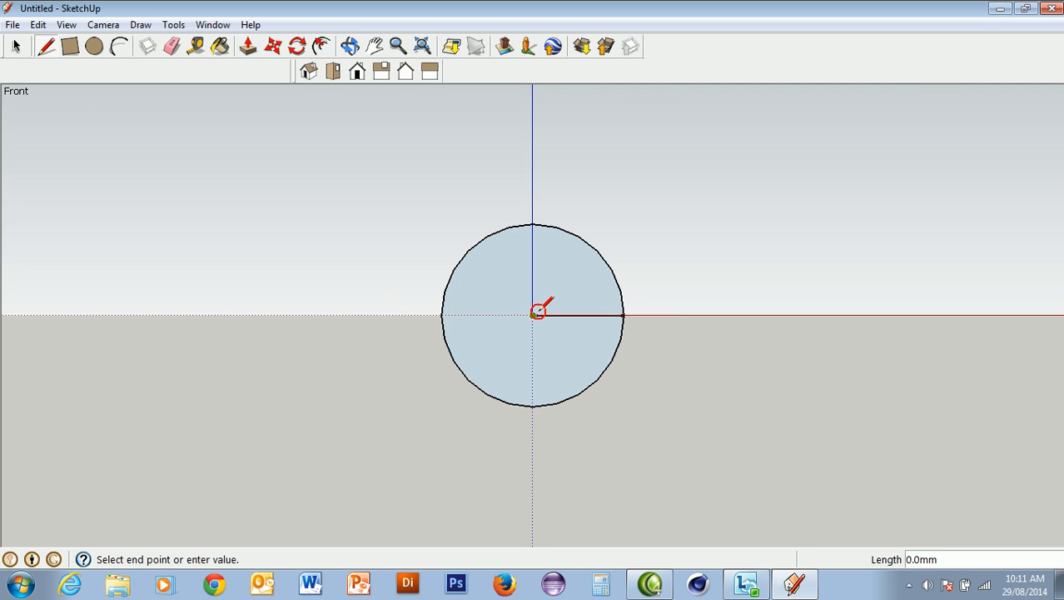
click(533, 225)
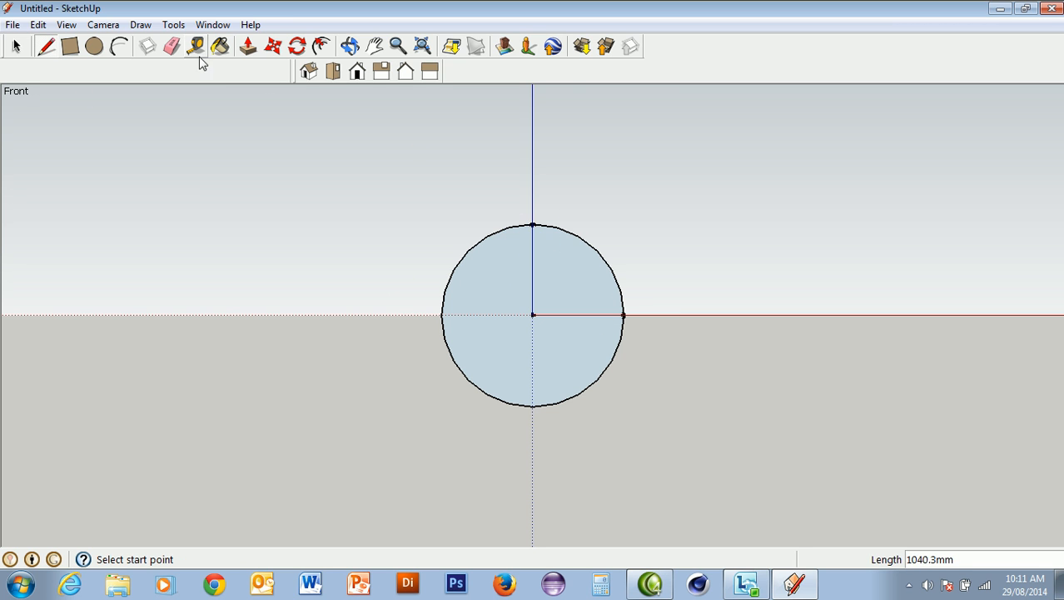
click(172, 46)
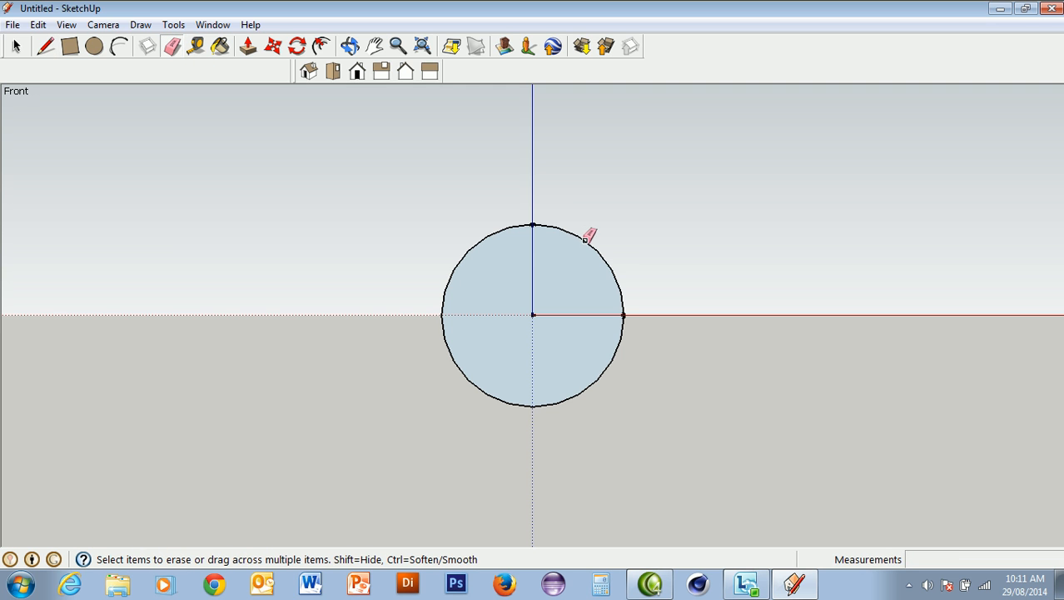
click(581, 239)
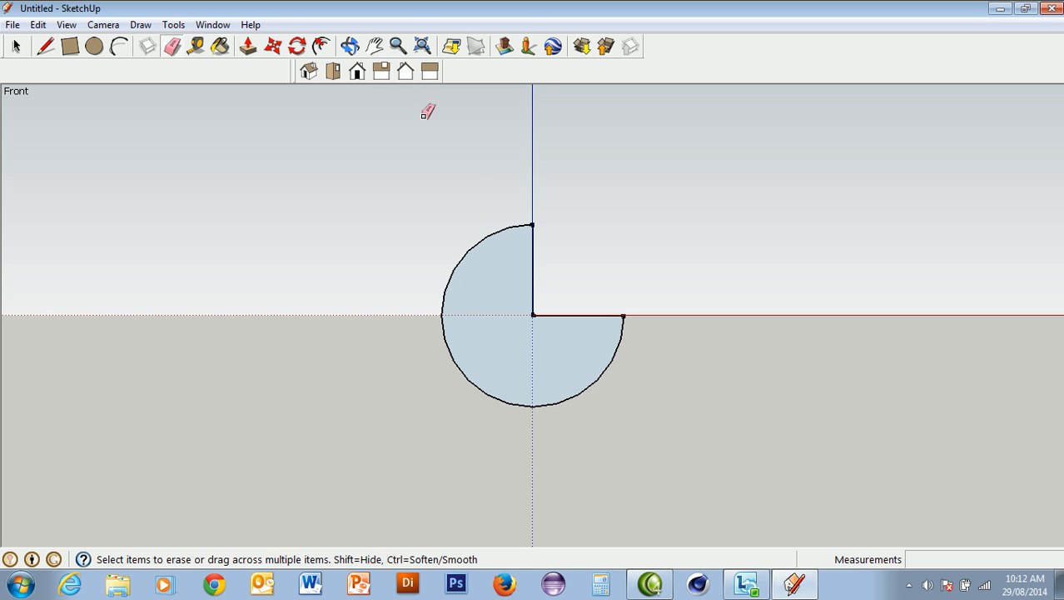
Push/Pull the three-quarter circle face about 1962 mm along the green axis
click(308, 72)
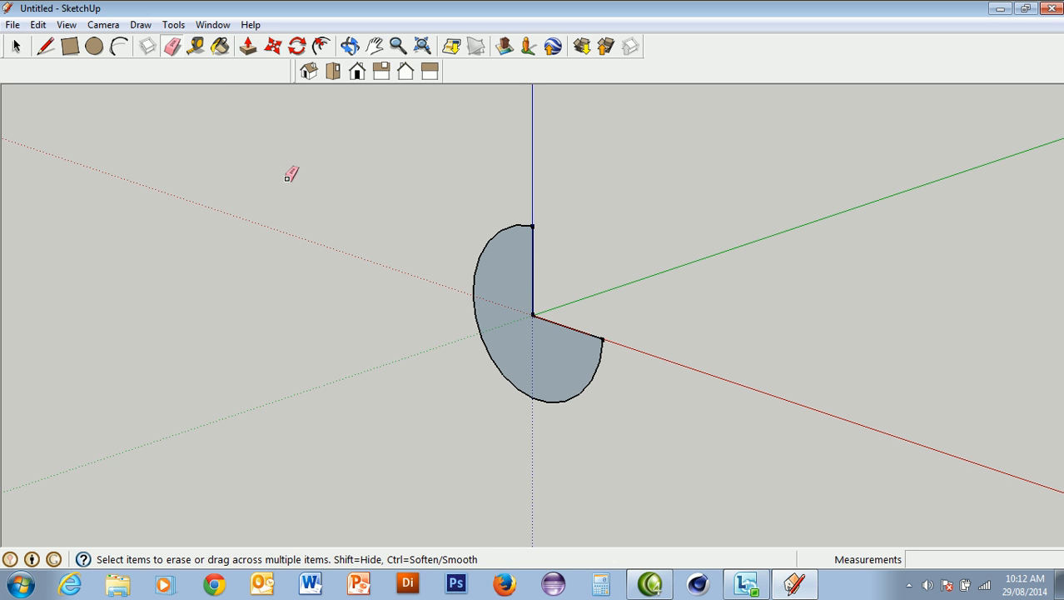
click(248, 47)
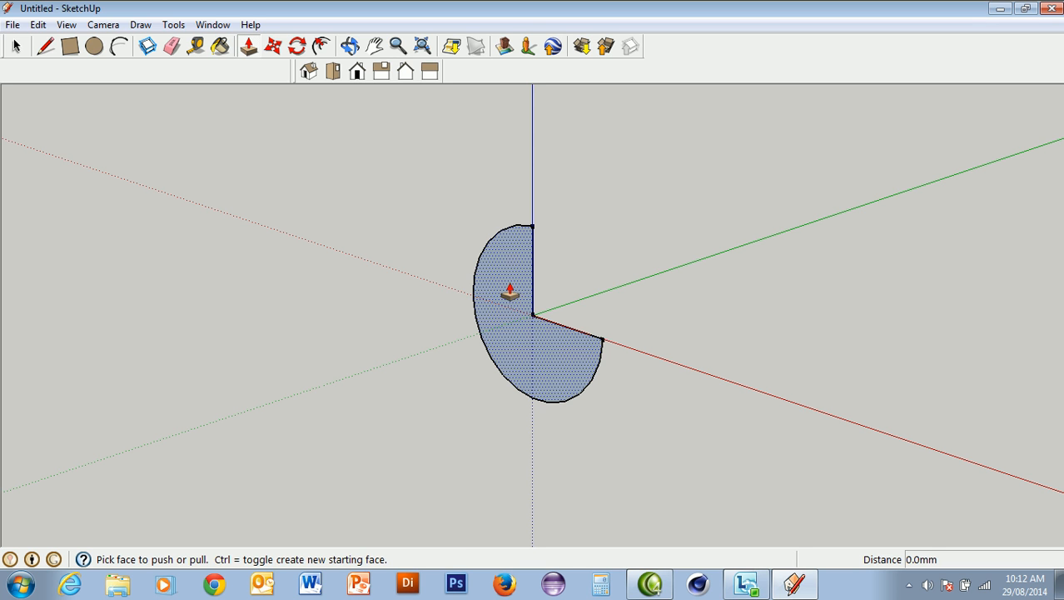
drag(511, 290, 610, 257)
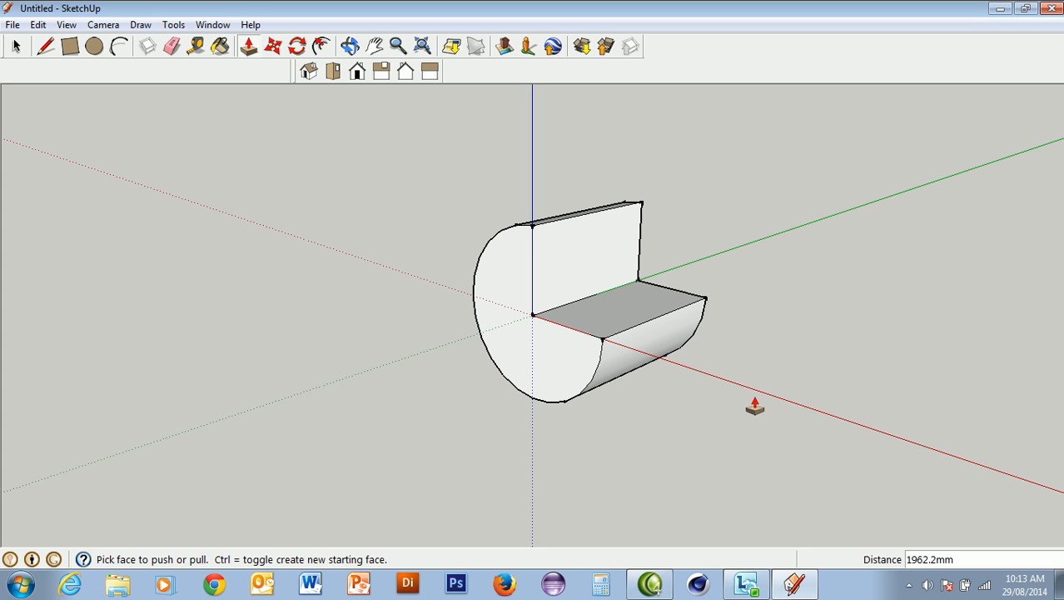
Try Push/Pull on the solid's upright and horizontal notch faces, and push its front face in by about 14 mm
click(358, 73)
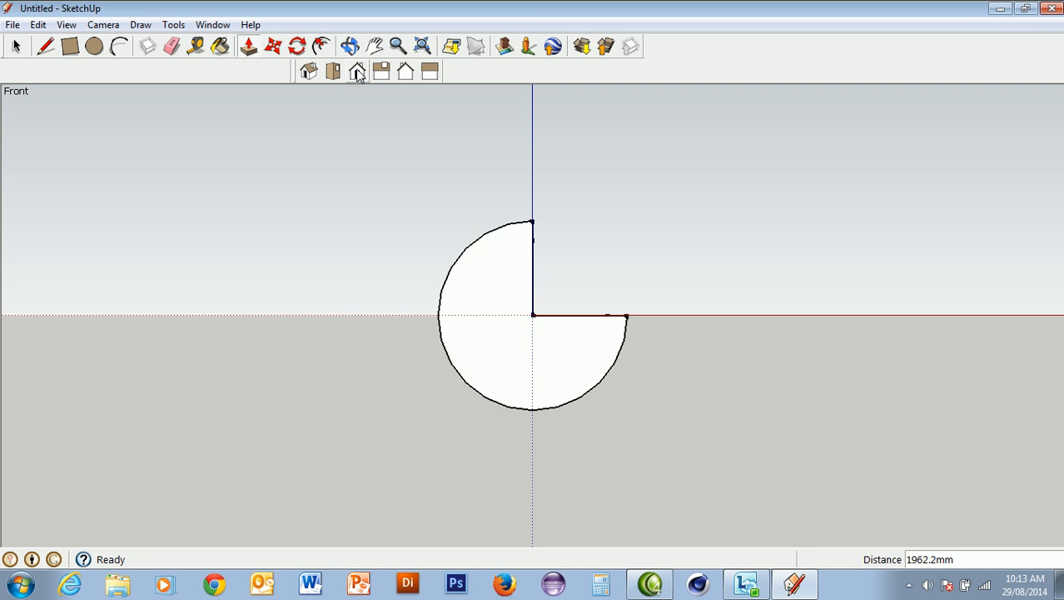
click(333, 72)
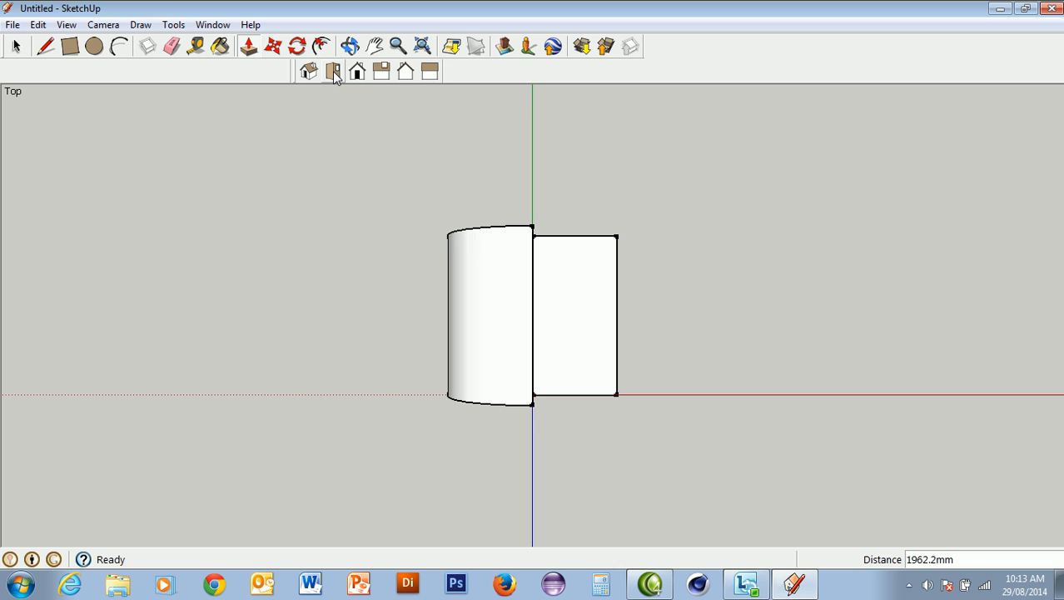
click(381, 73)
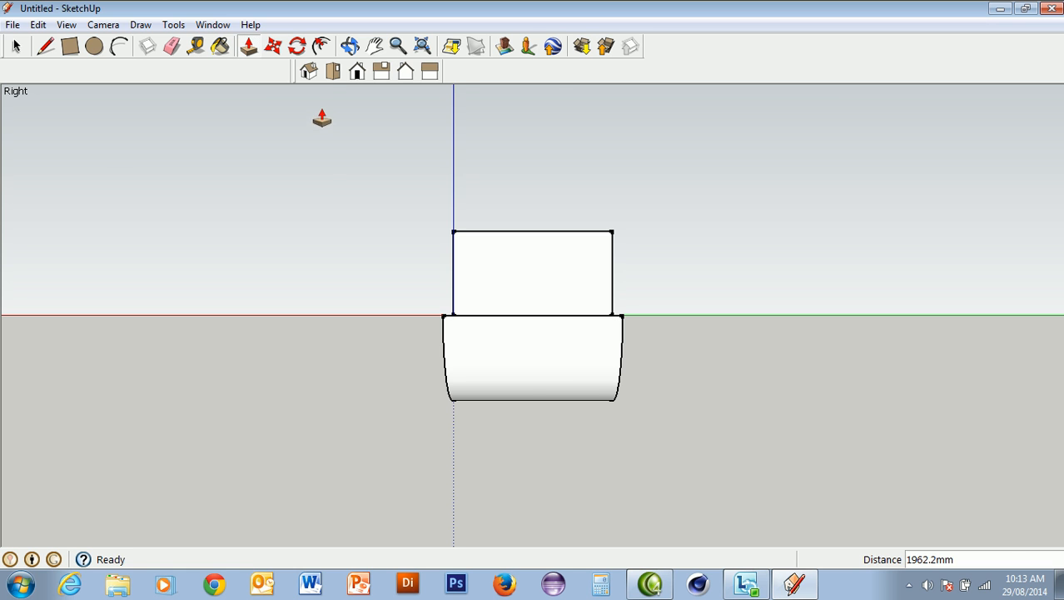
click(309, 72)
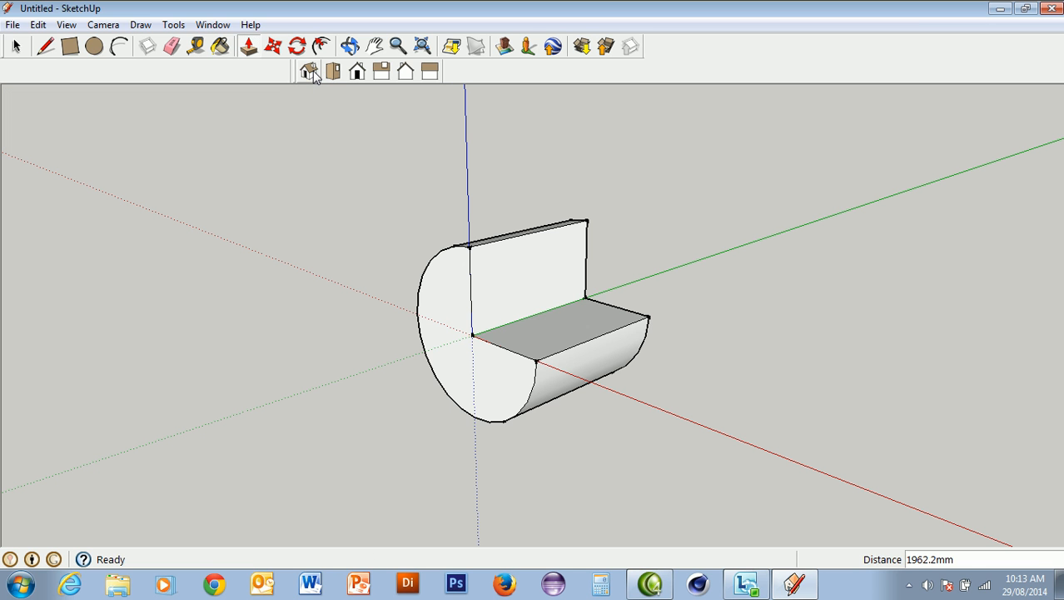
key(p)
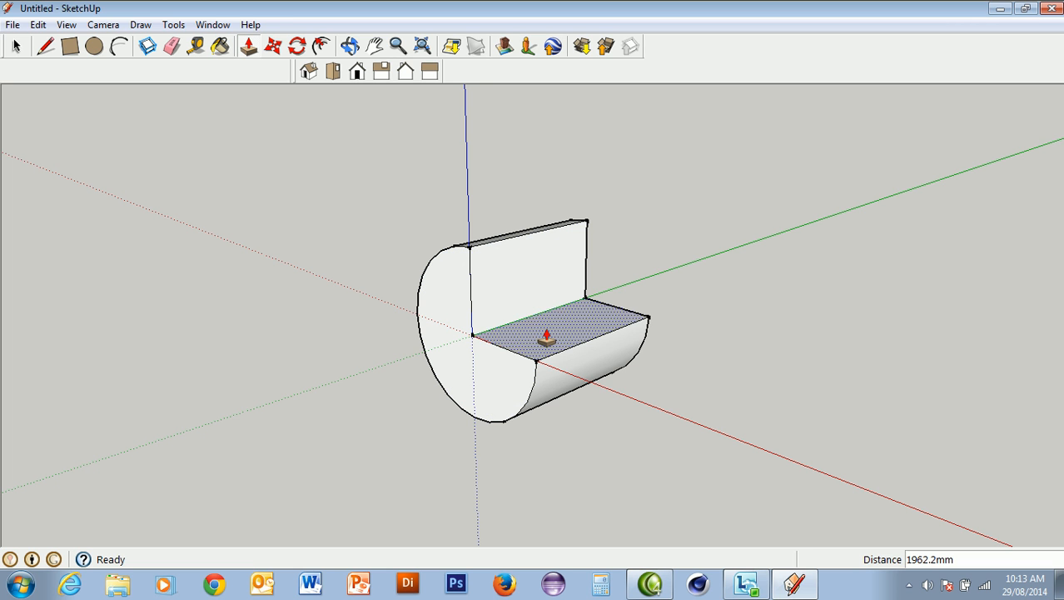
click(501, 286)
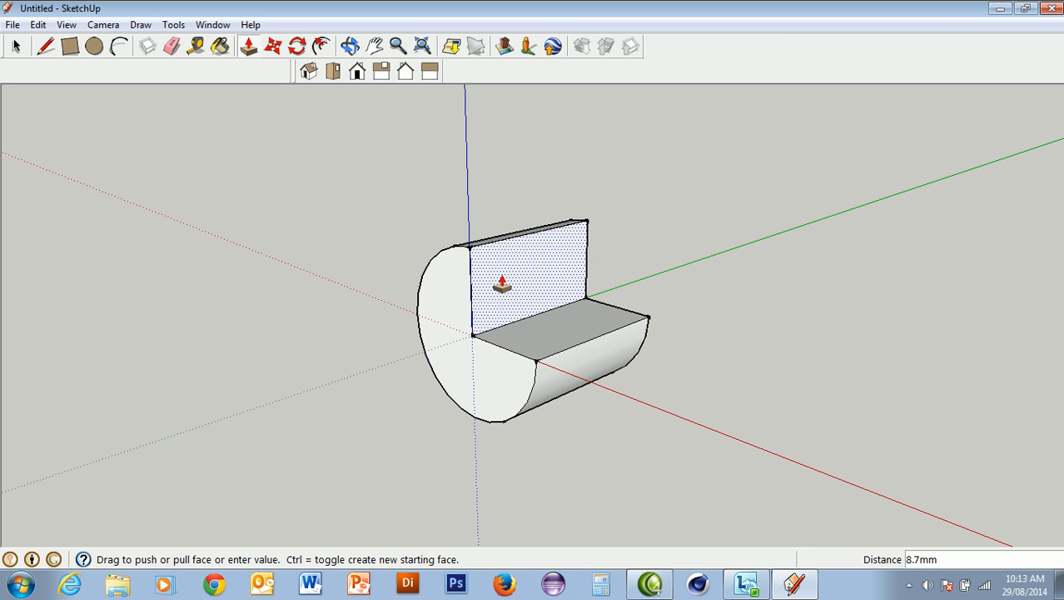
click(502, 286)
click(532, 332)
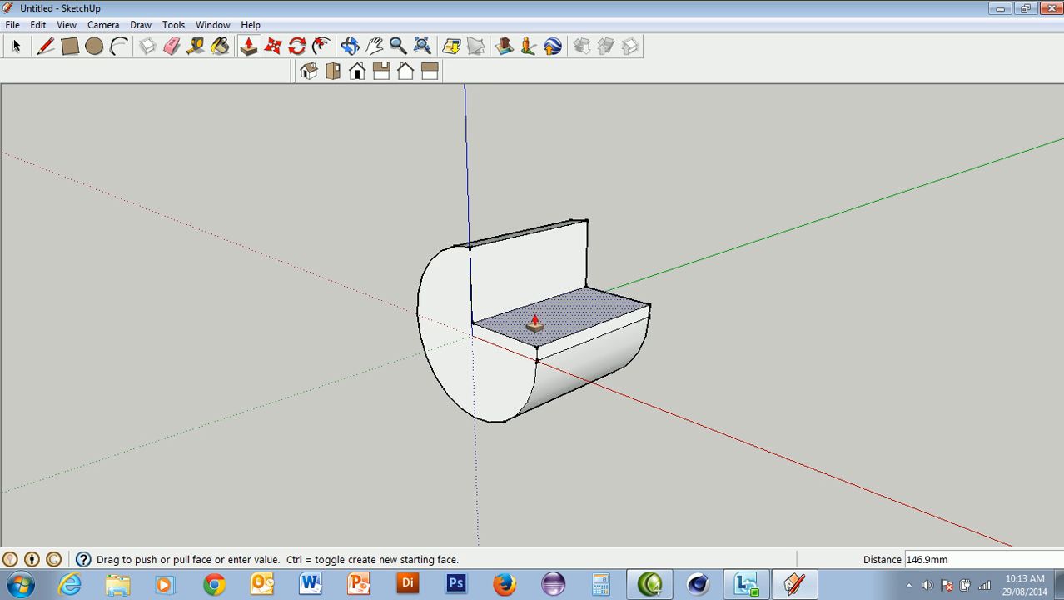
click(531, 340)
click(504, 370)
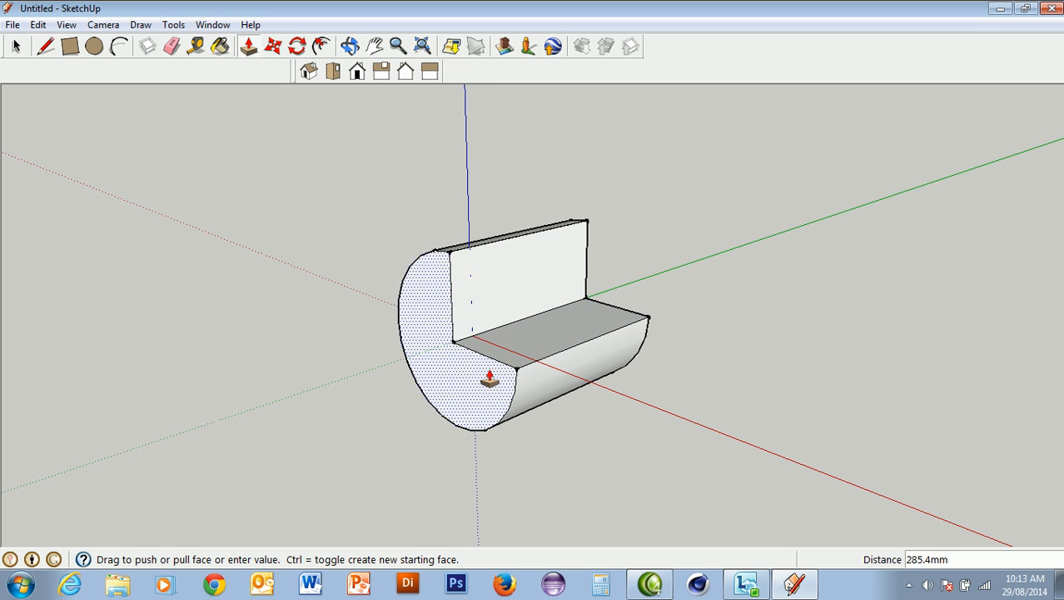
click(506, 369)
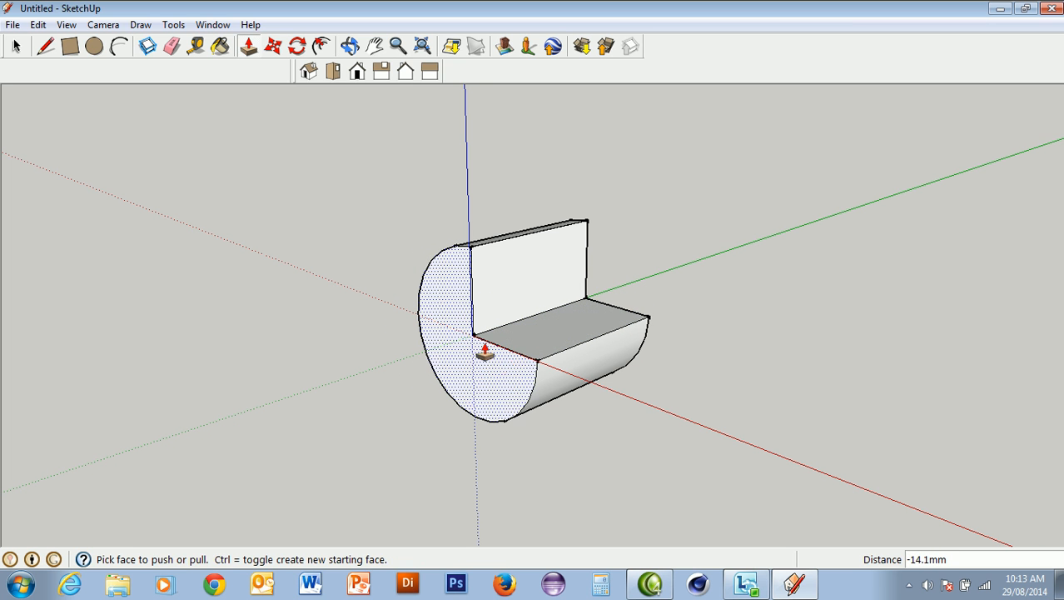
Select the whole three-quarter cylinder and delete it
click(17, 47)
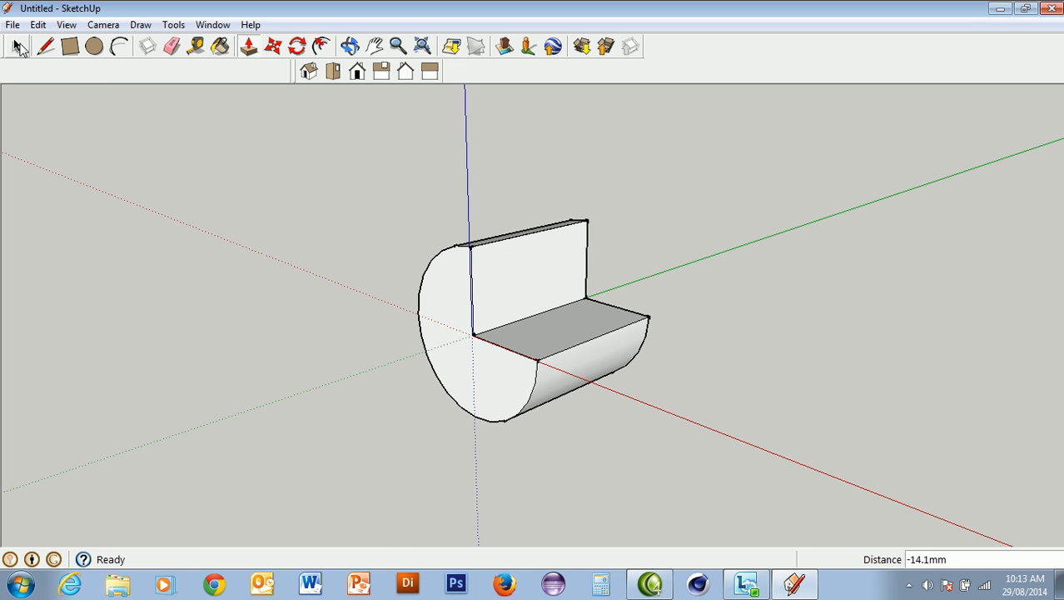
drag(383, 170, 719, 476)
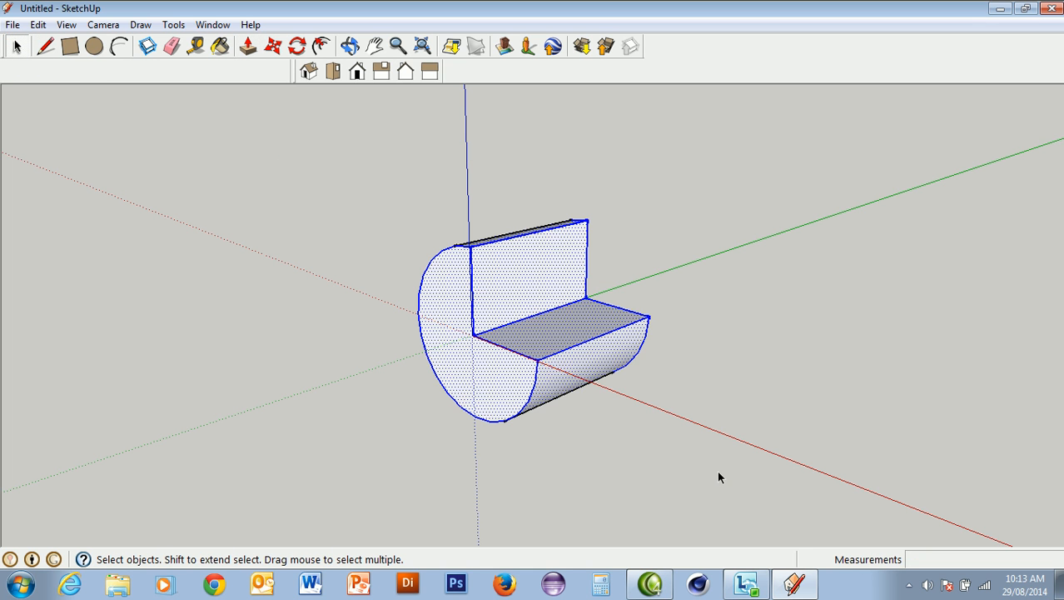
key(Delete)
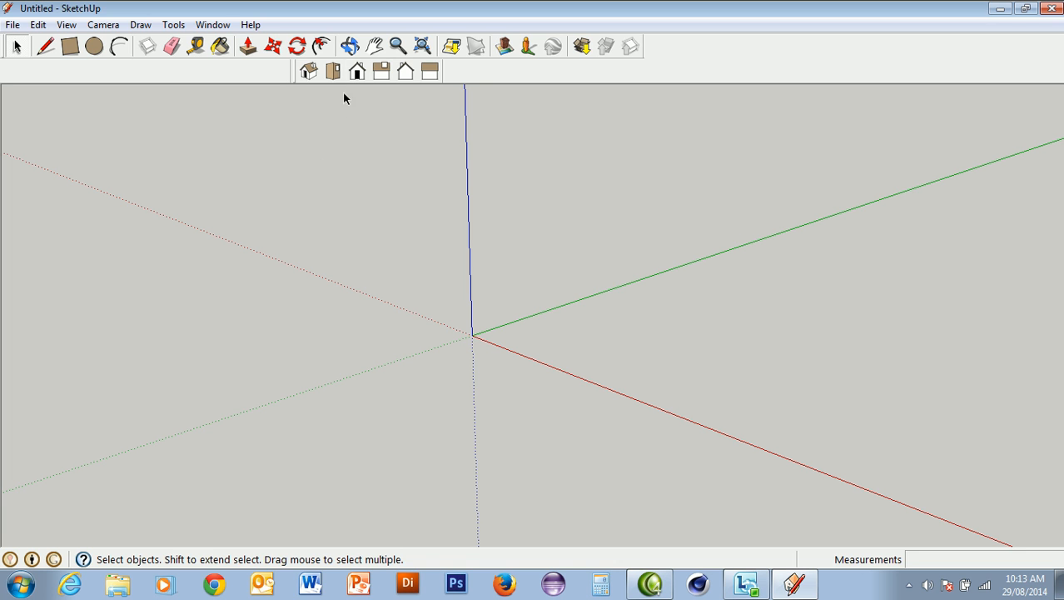
Draw a rectangle of about 2680 by 2963 mm on the ground plane with one corner at the origin
click(322, 46)
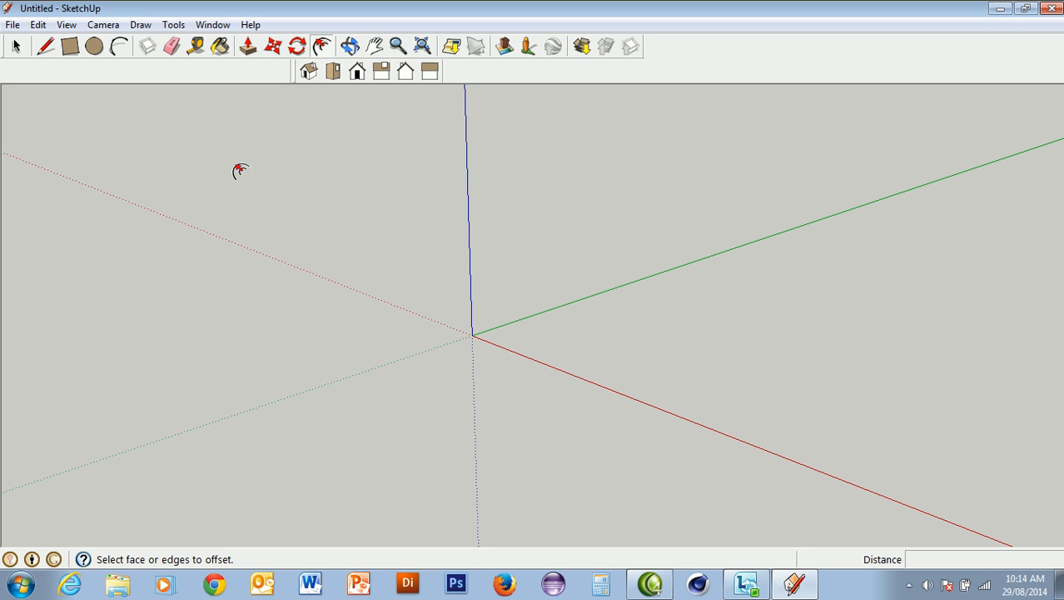
click(70, 47)
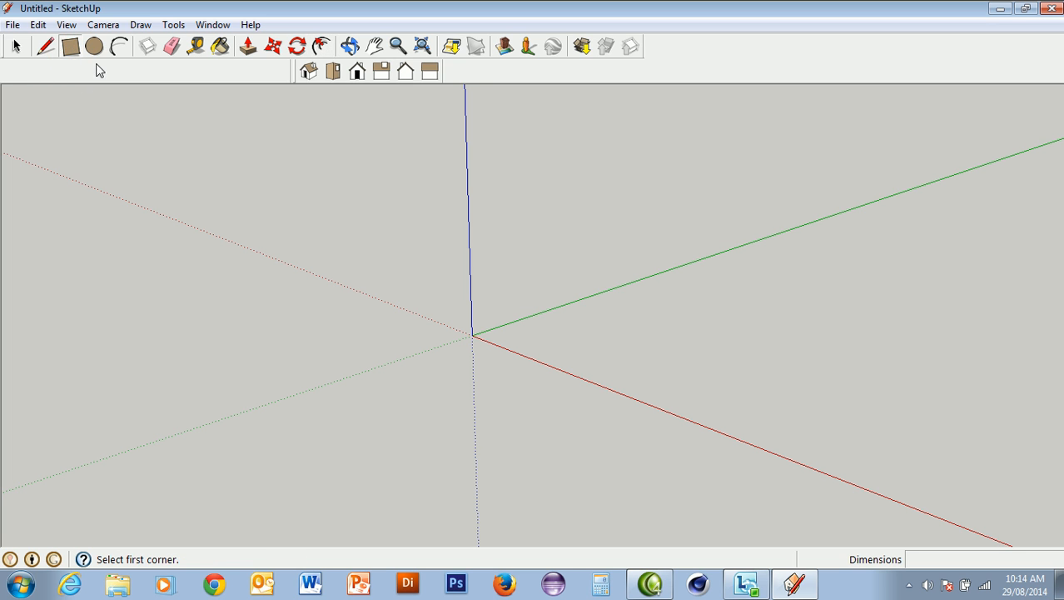
click(475, 335)
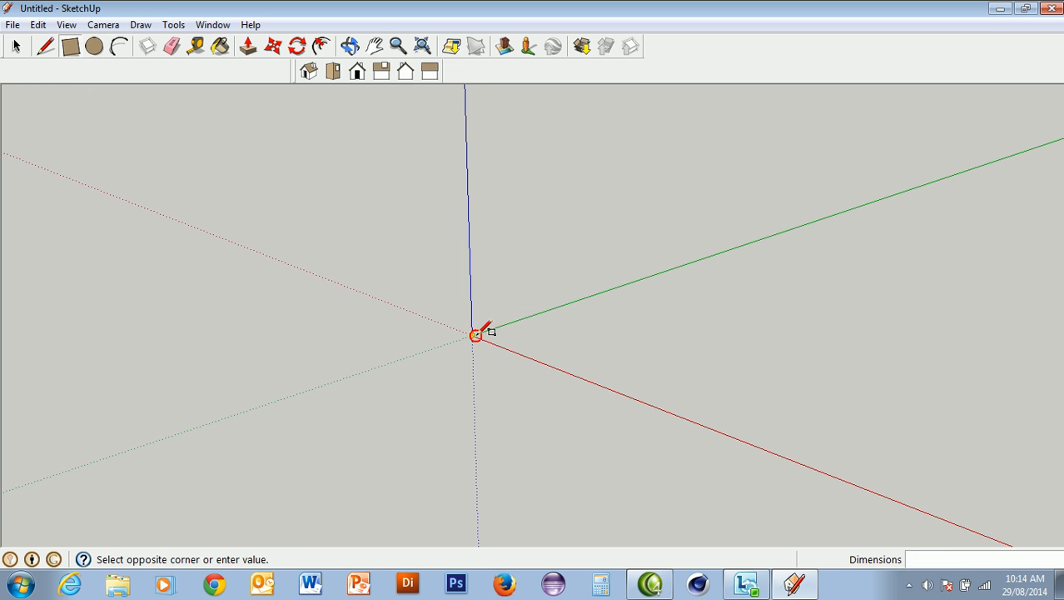
click(816, 329)
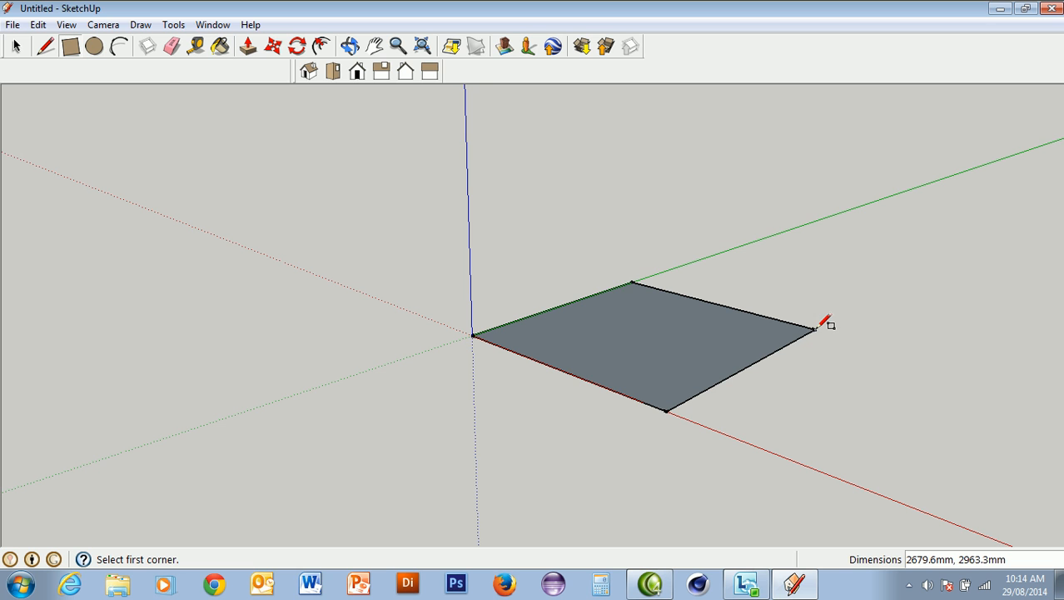
Try offsetting the rectangle's outline inward by 200 mm, and undo the offset
click(322, 46)
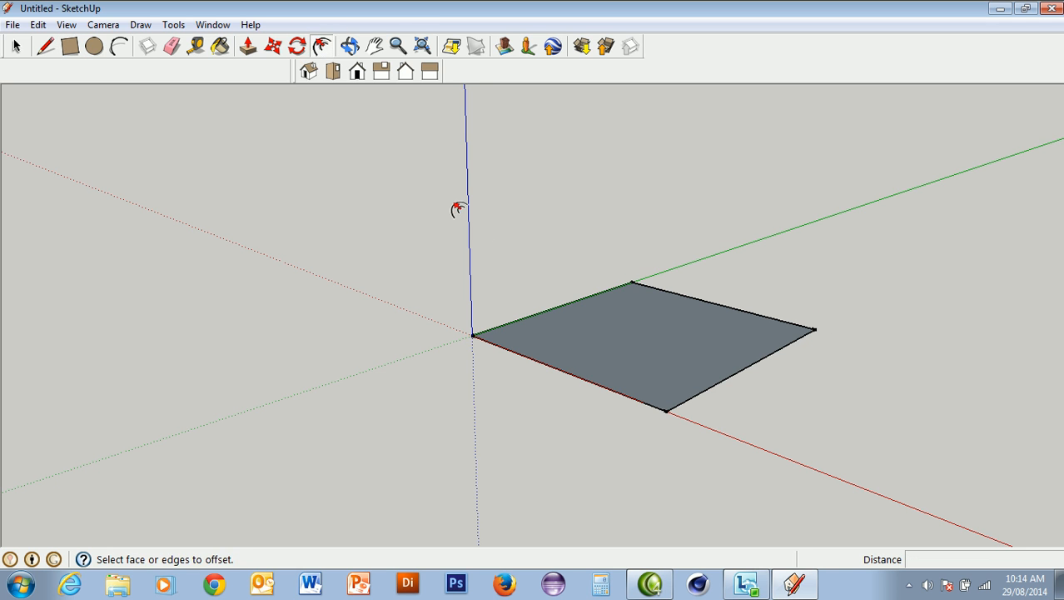
click(632, 340)
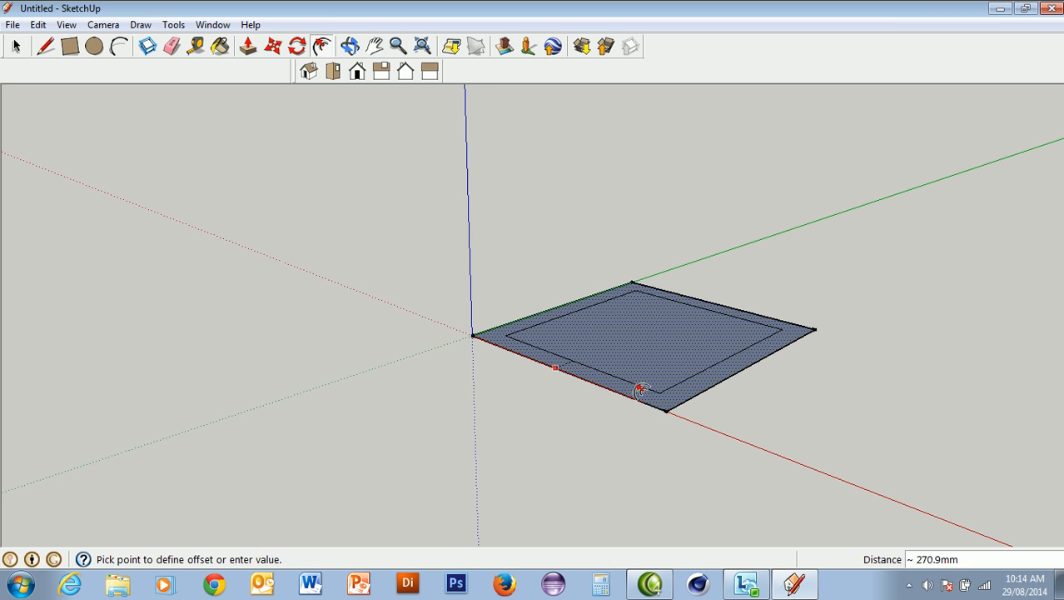
click(641, 389)
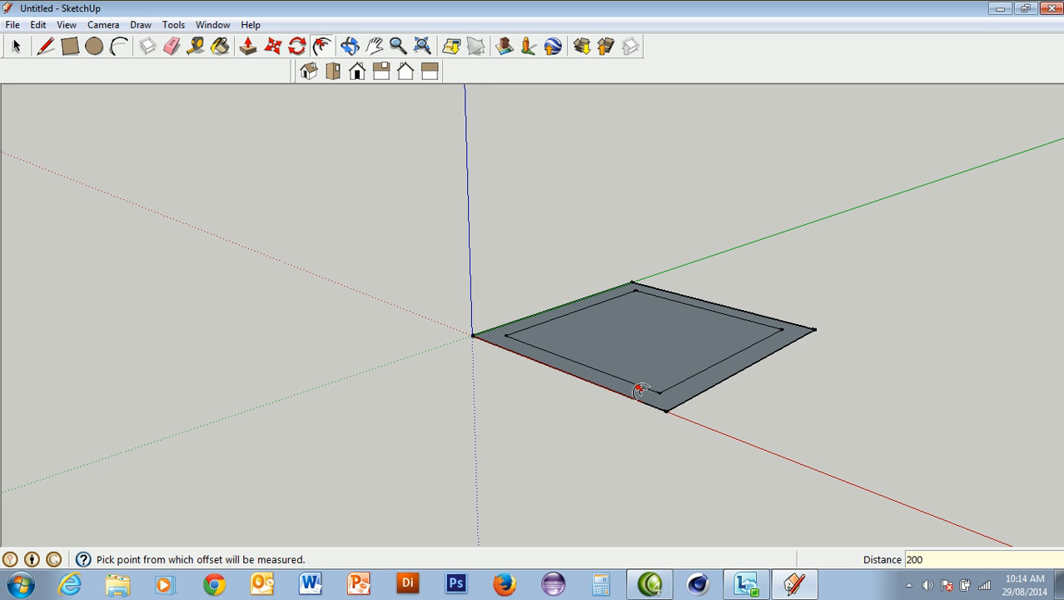
key(Return)
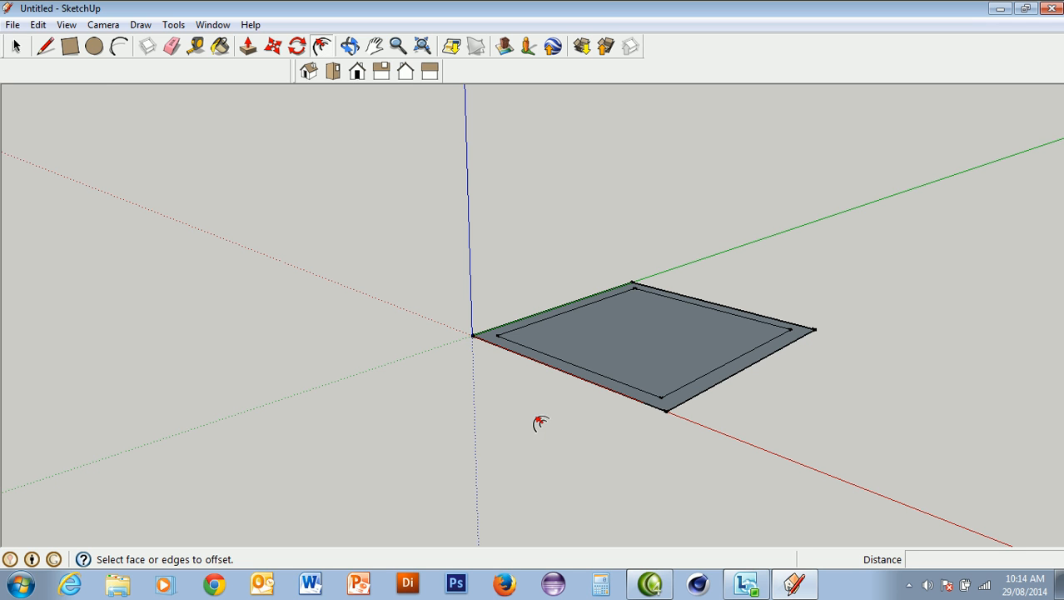
click(38, 24)
click(51, 40)
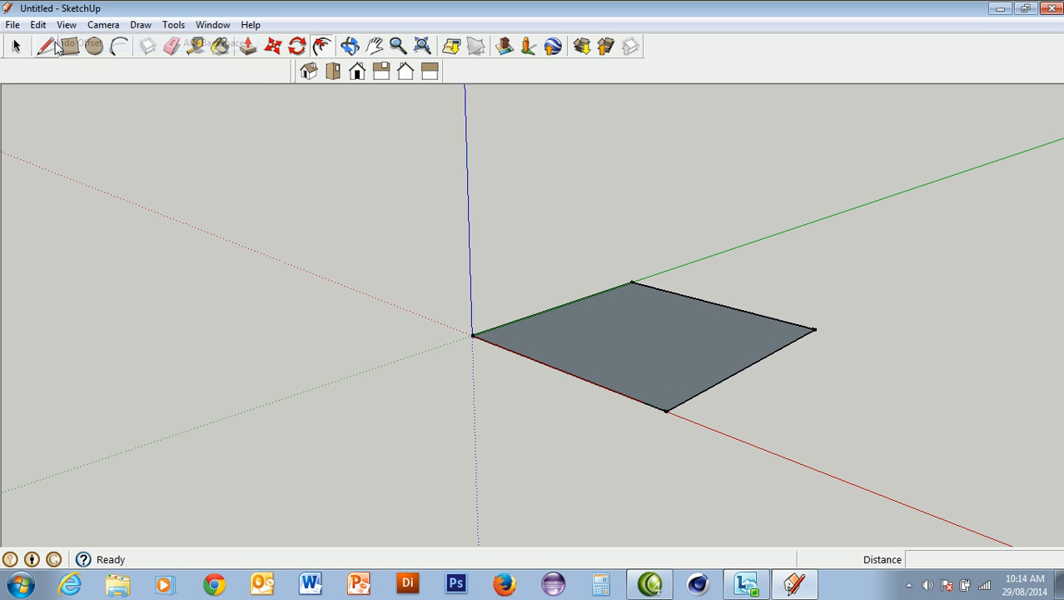
Offset the rectangle's outline outward by about 373 mm
click(649, 348)
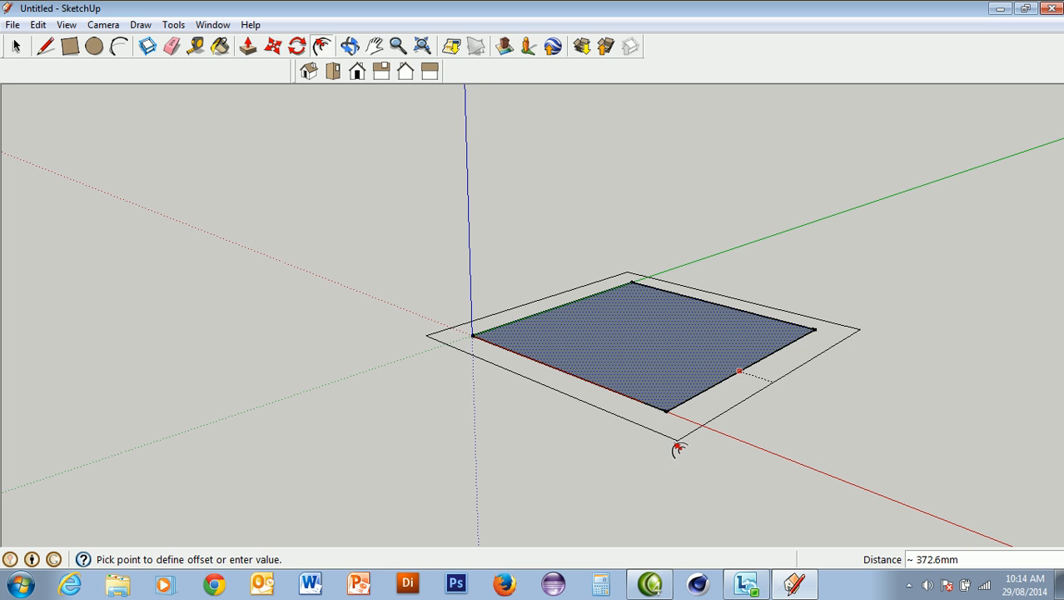
click(679, 448)
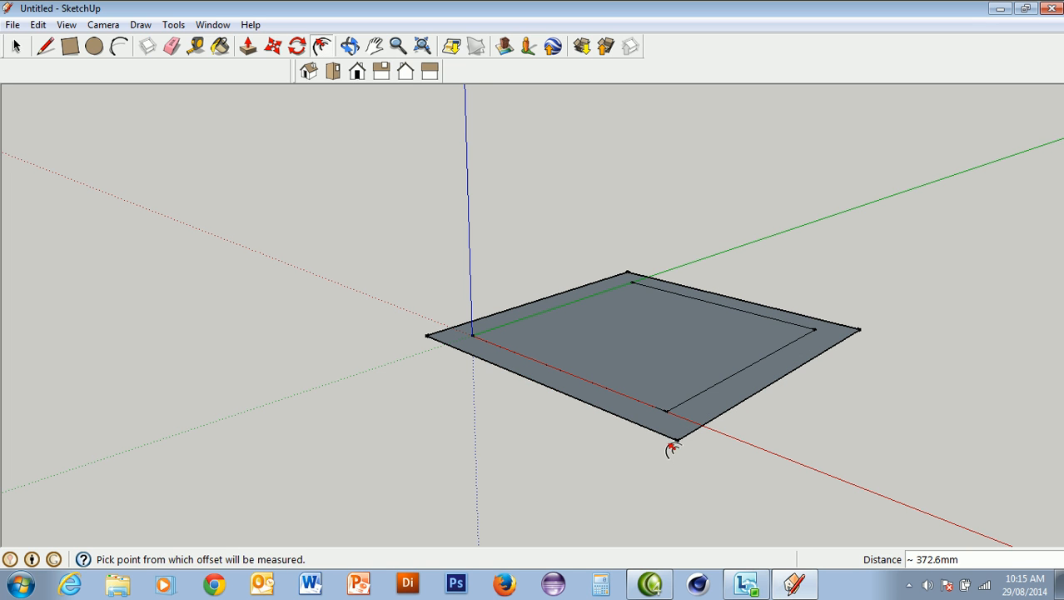
Try Push/Pull on the border face between the two outlines, raising it about 883 mm and pushing it back down
click(247, 47)
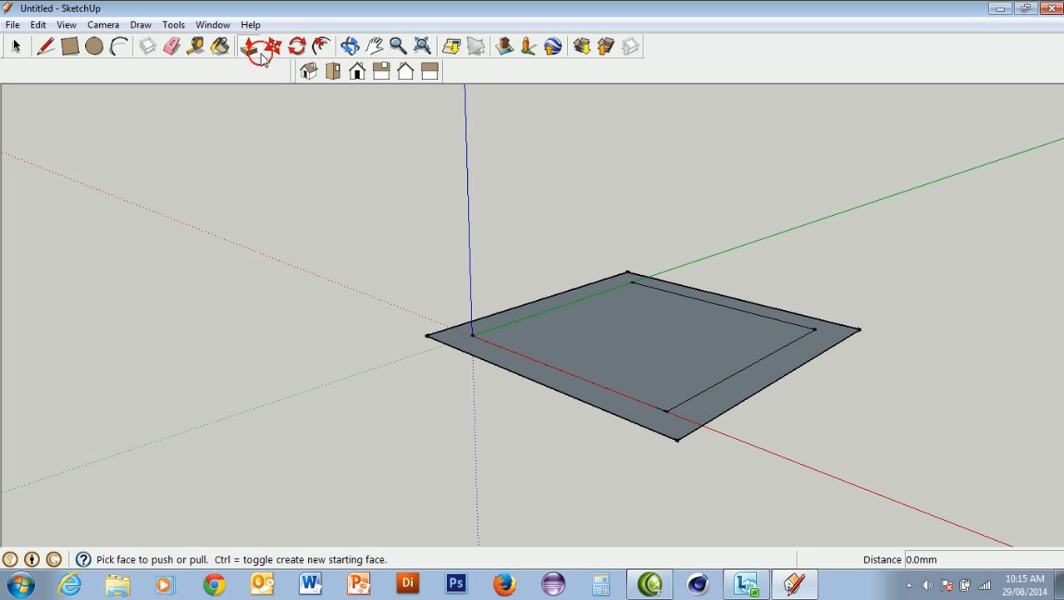
click(487, 339)
click(492, 281)
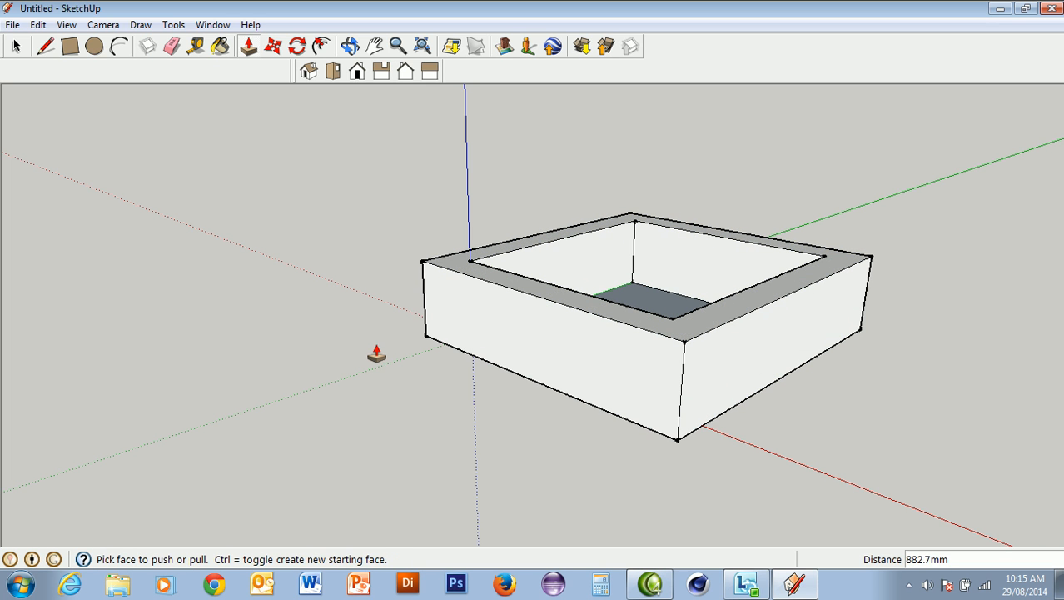
click(490, 290)
click(470, 362)
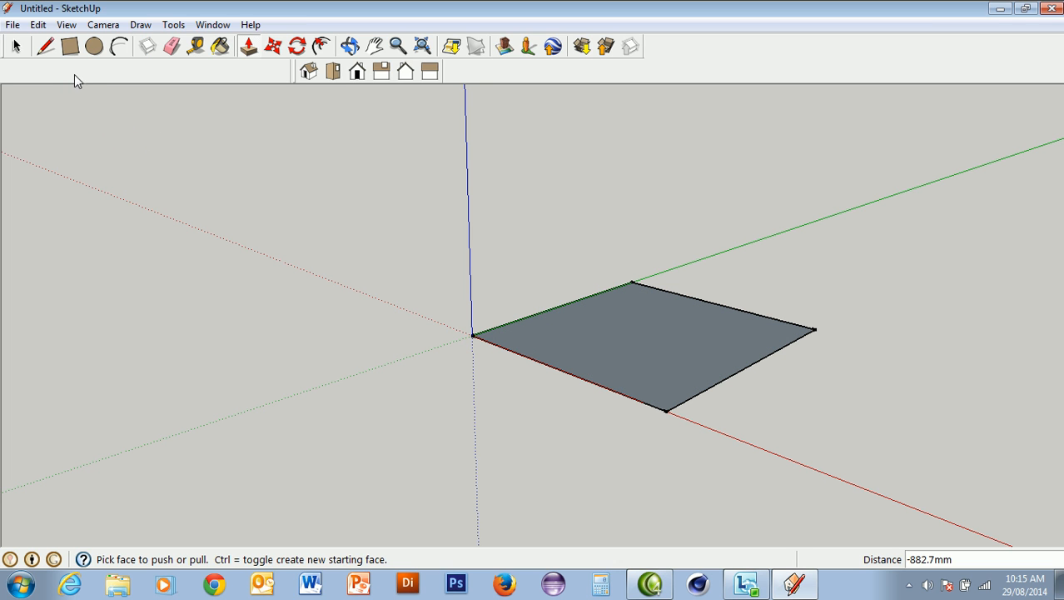
Draw a circle centred on the origin with a radius of about 1631 mm, overlapping the rectangle
click(94, 46)
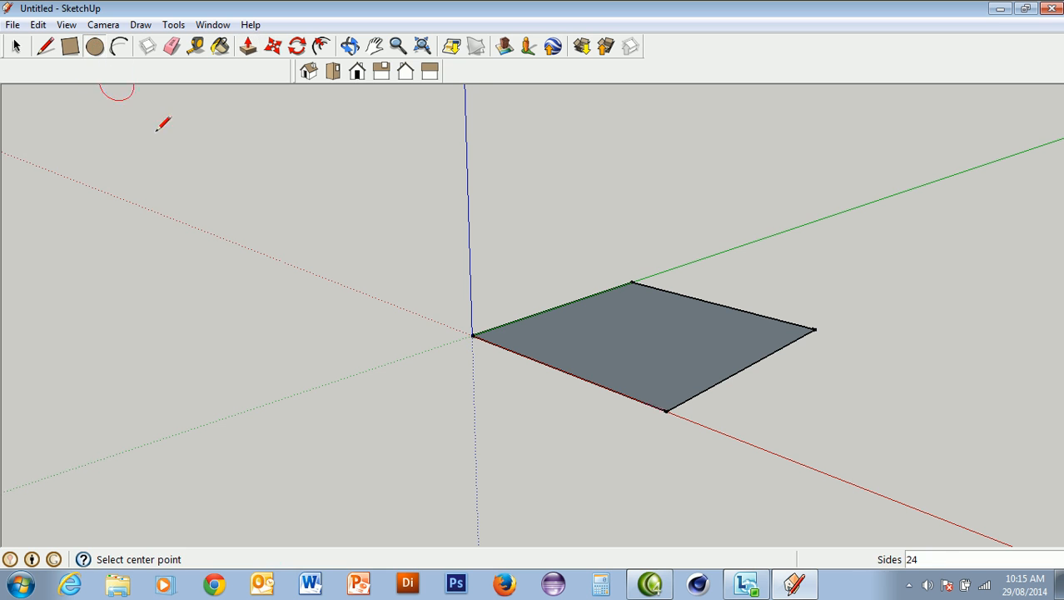
click(472, 334)
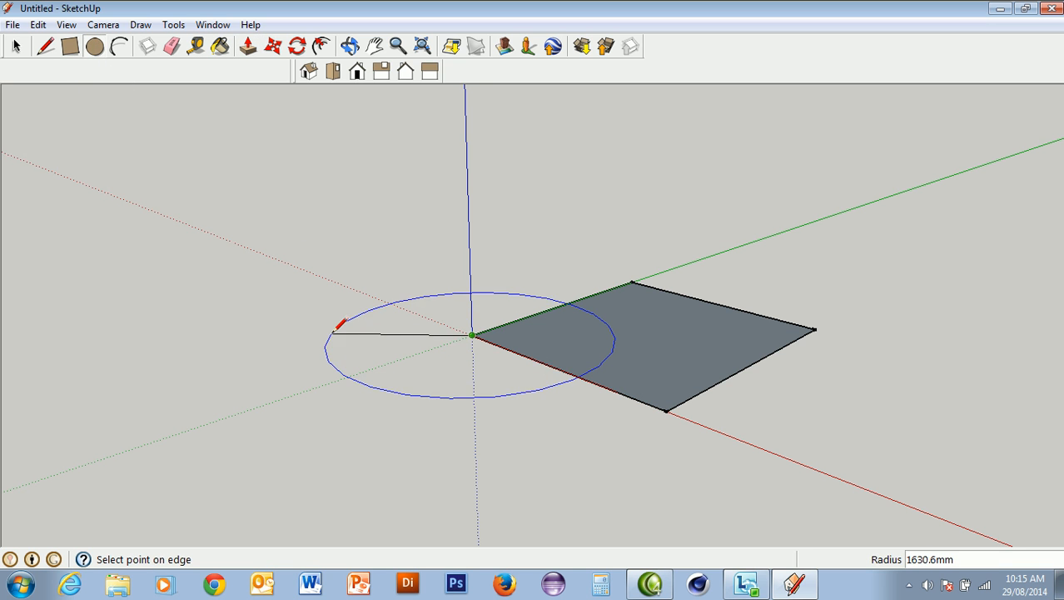
click(330, 333)
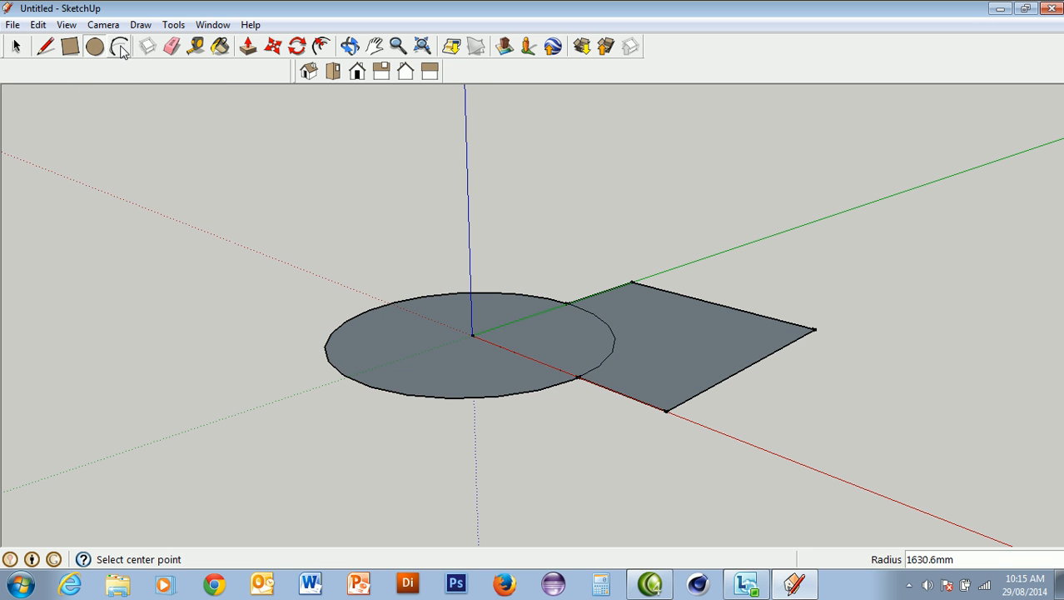
Erase the rectangle edges inside the circle and the arc inside the rectangle to merge them into one face
click(171, 46)
click(506, 324)
click(500, 344)
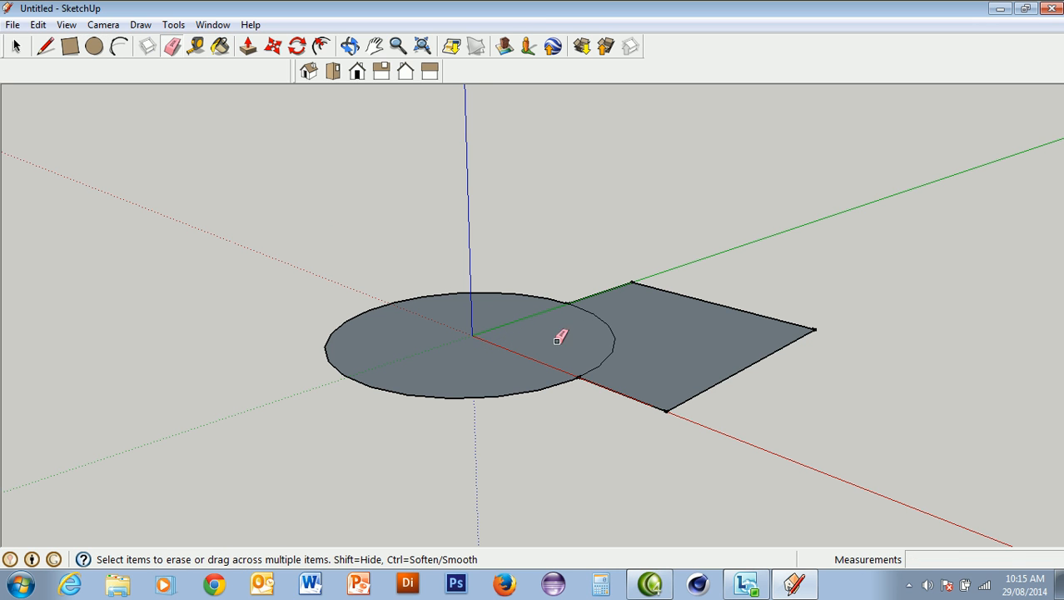
click(611, 318)
Offset the outline of the merged circle-and-rectangle face inward to form a narrow border
click(322, 45)
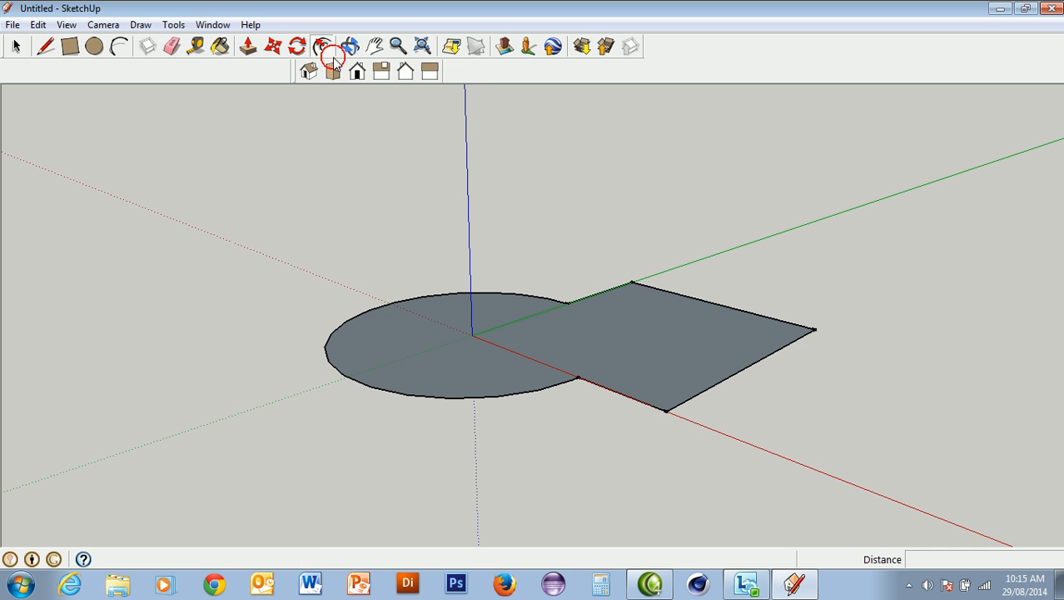
click(546, 336)
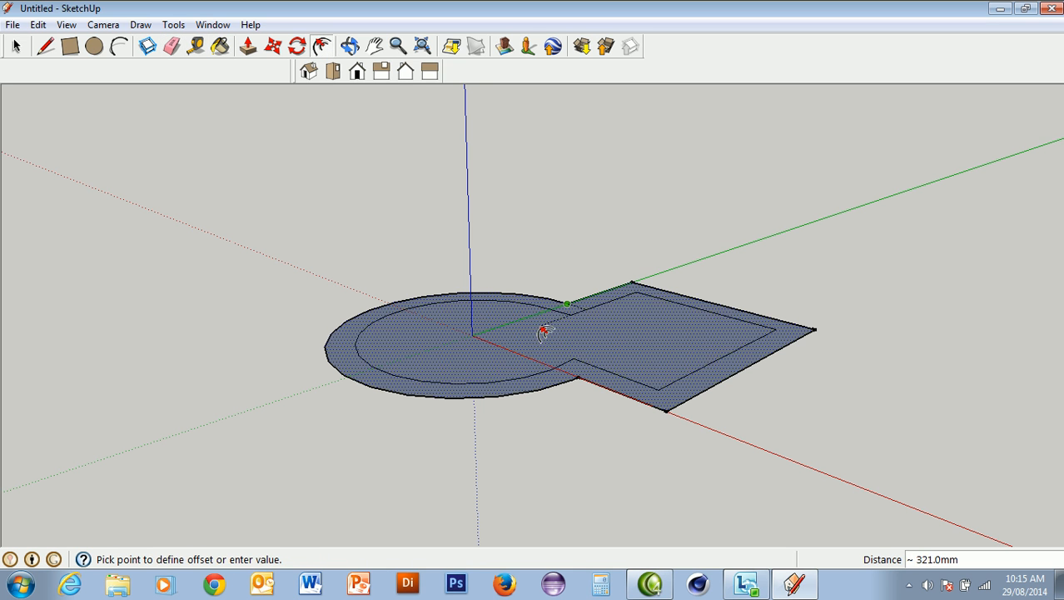
click(545, 329)
Push/Pull the border face up about 723 mm to form walls around the merged shape
click(250, 46)
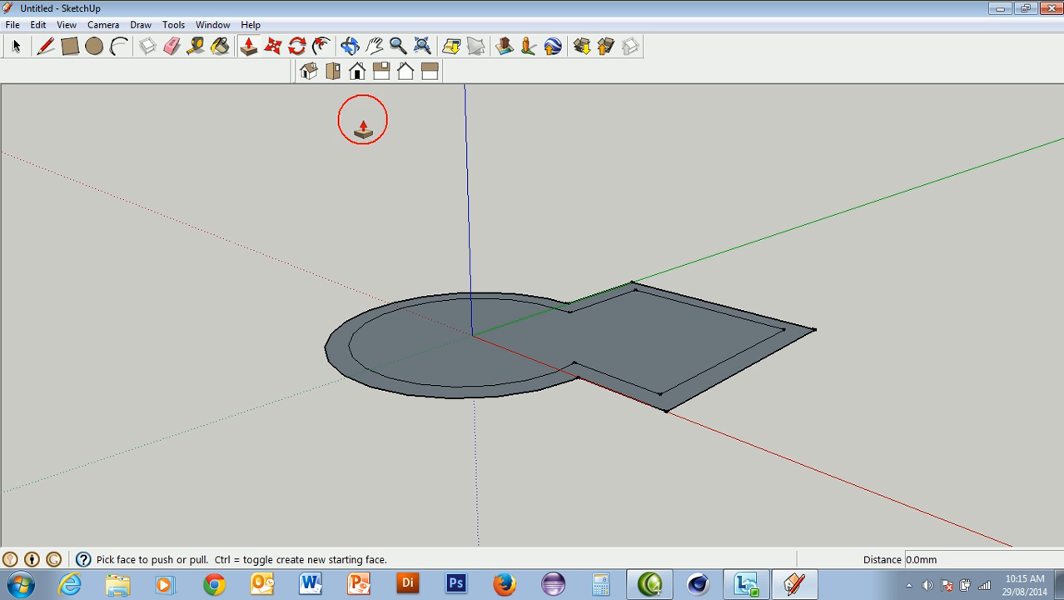
click(602, 297)
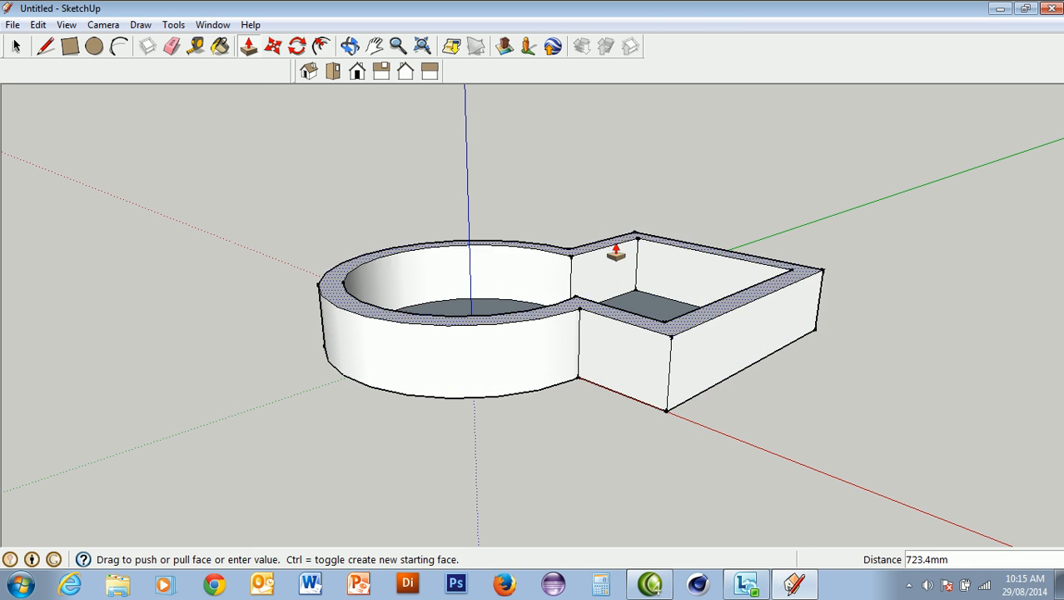
click(613, 249)
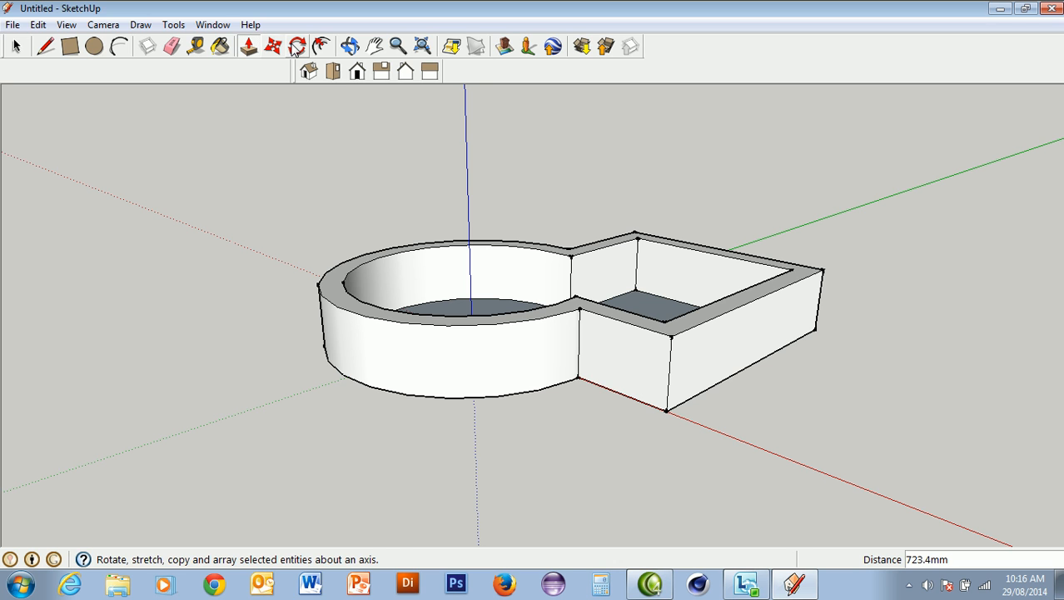
Select the whole walled shape and delete it
click(15, 46)
drag(265, 151, 880, 493)
key(Delete)
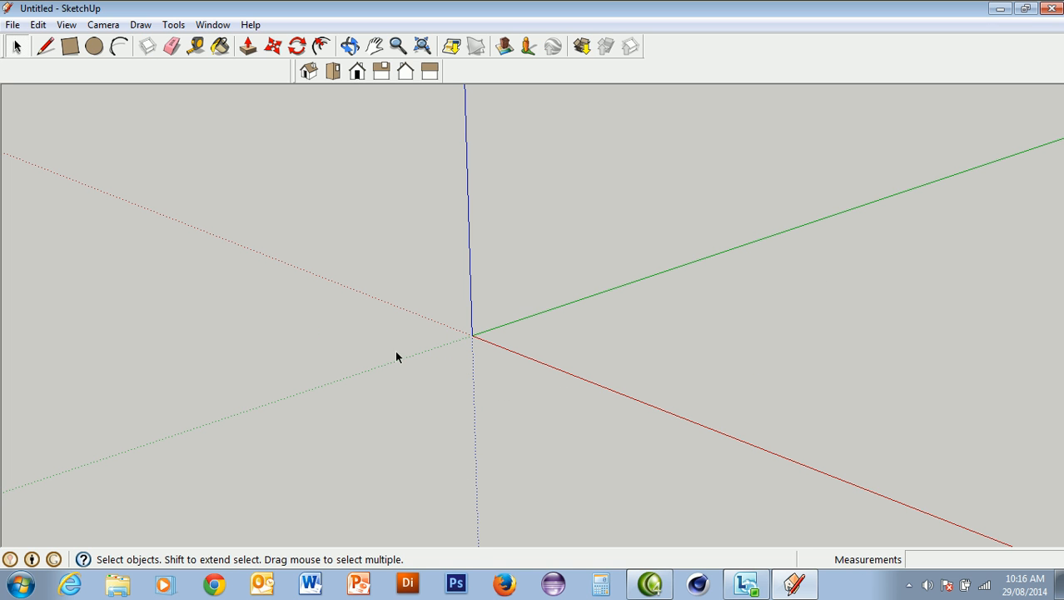
Draw a rectangle of about 2454 by 2737 mm on the ground plane with one corner at the origin
click(70, 47)
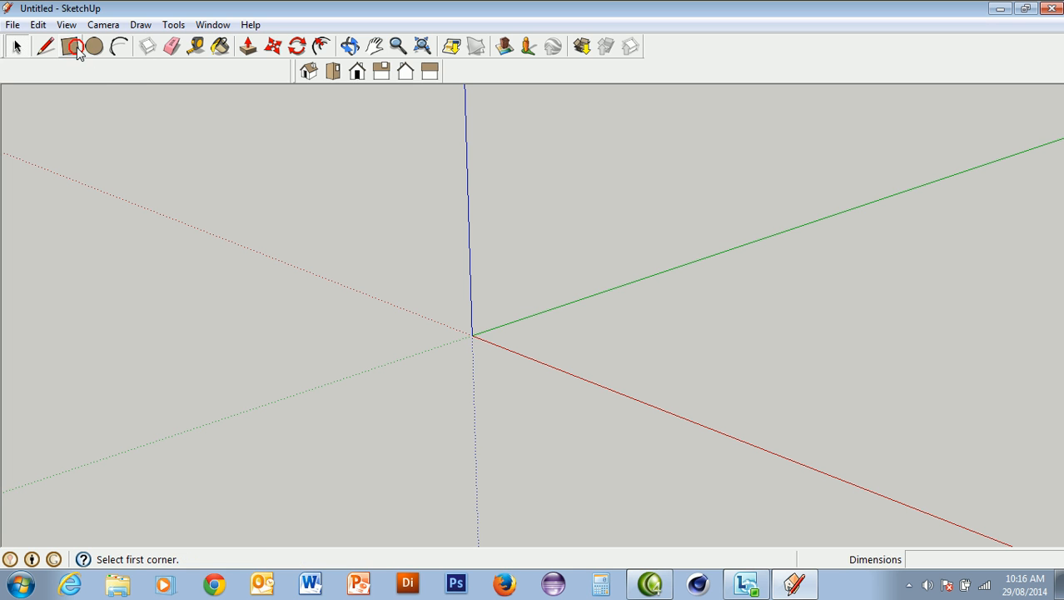
click(472, 334)
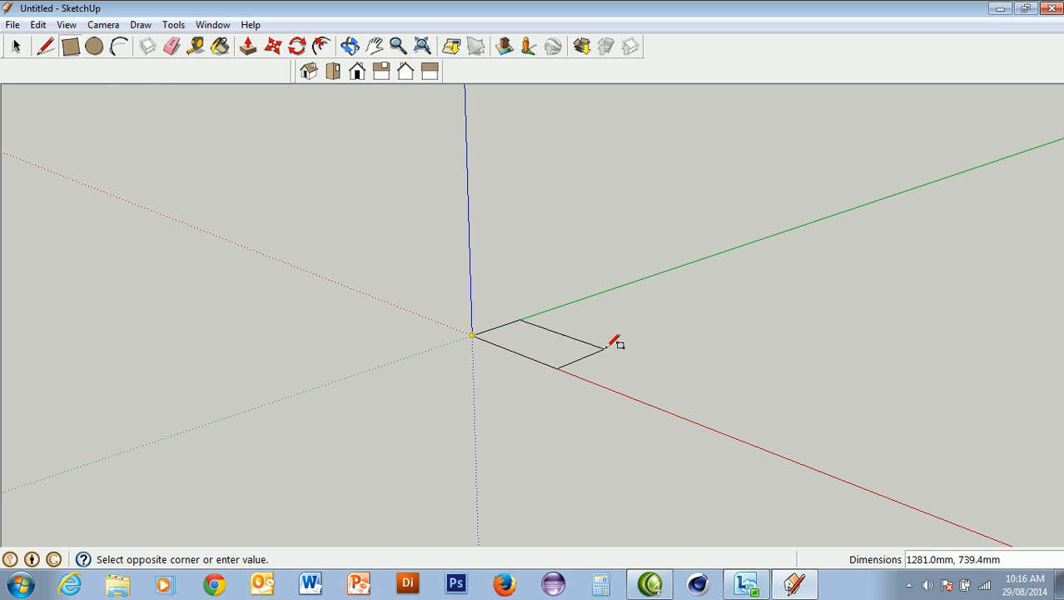
click(786, 328)
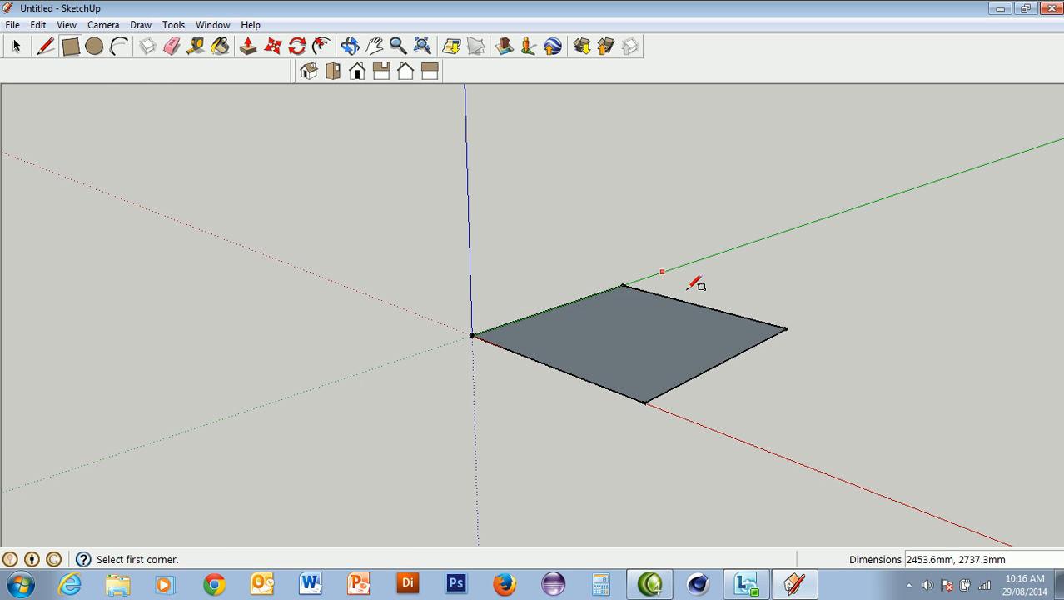
Move the rectangle's corner opposite the origin by about 35 mm, and its far edge parallel to the red axis by about 14 mm
click(273, 47)
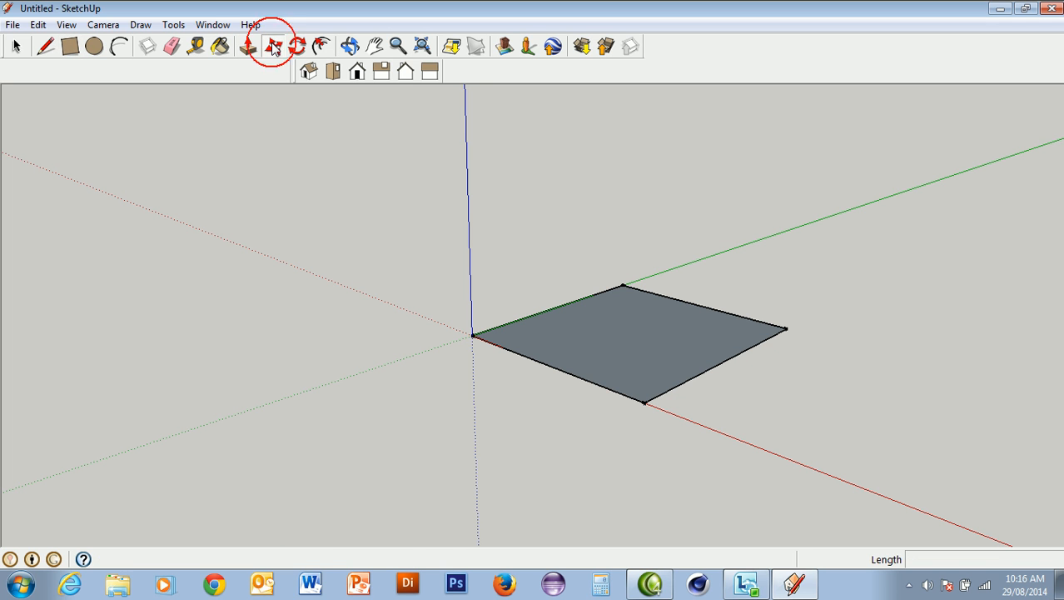
click(787, 330)
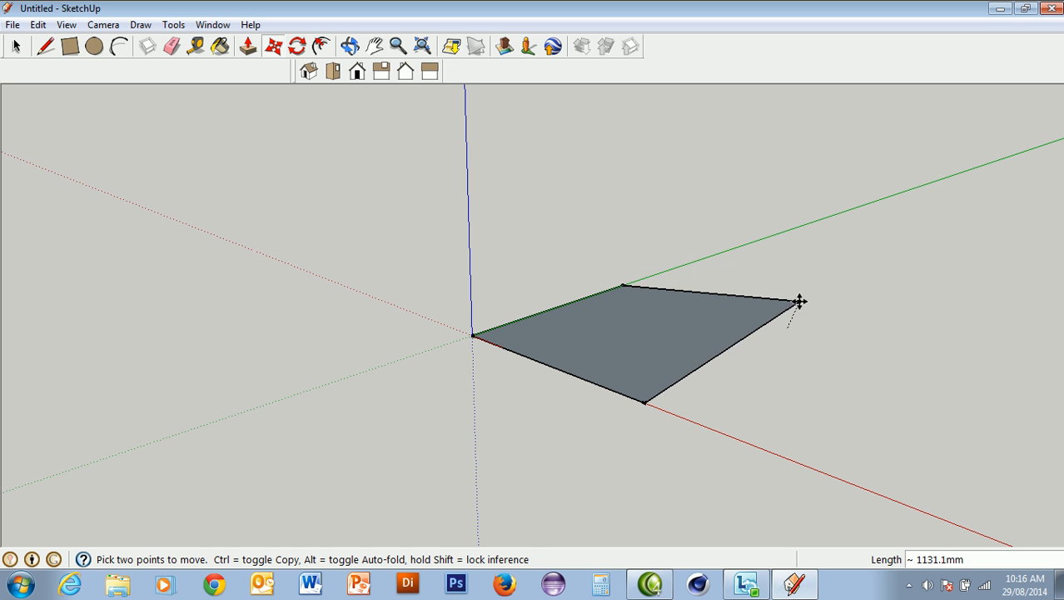
click(790, 327)
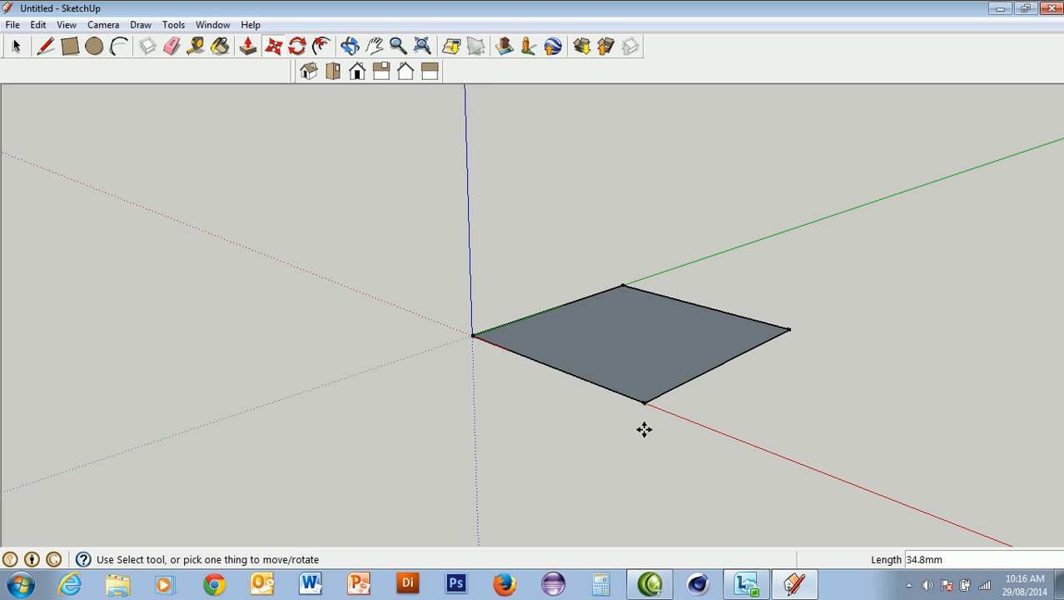
click(695, 304)
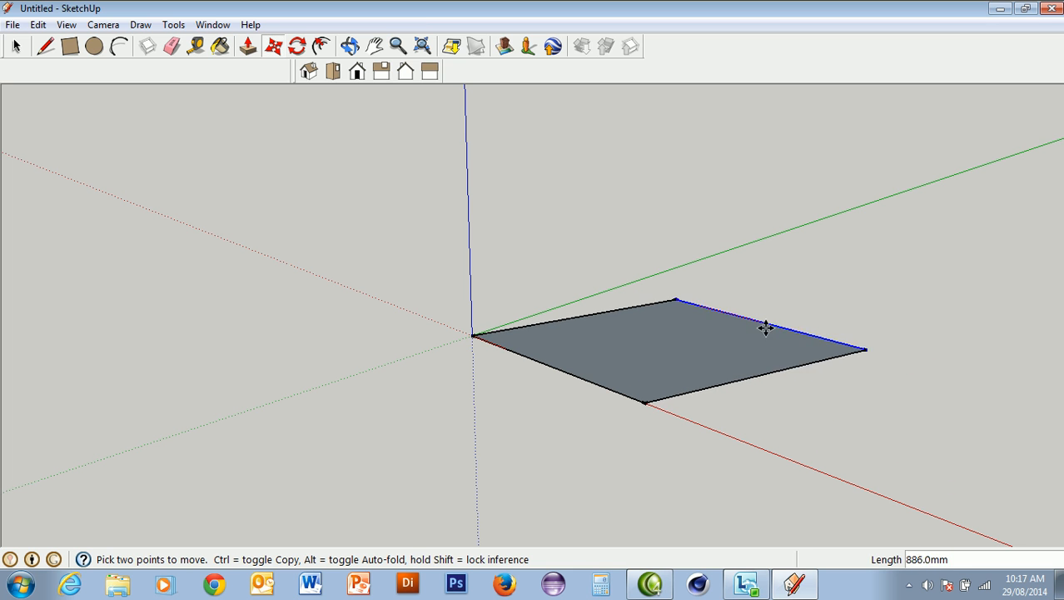
click(698, 306)
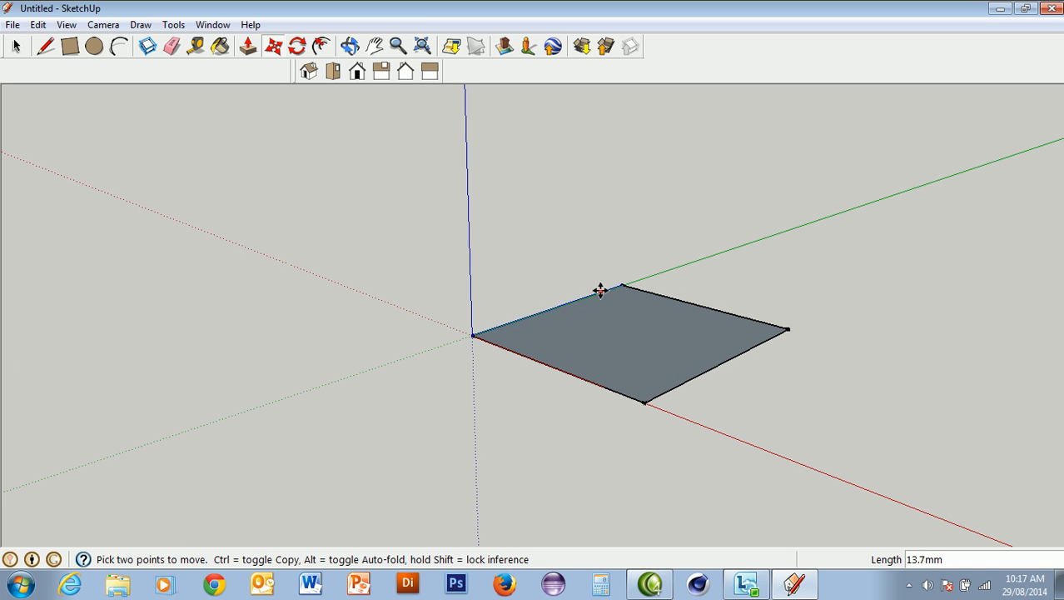
Try moving the whole rectangle face away from the origin, and move it down the blue axis by about 1070 mm
click(624, 332)
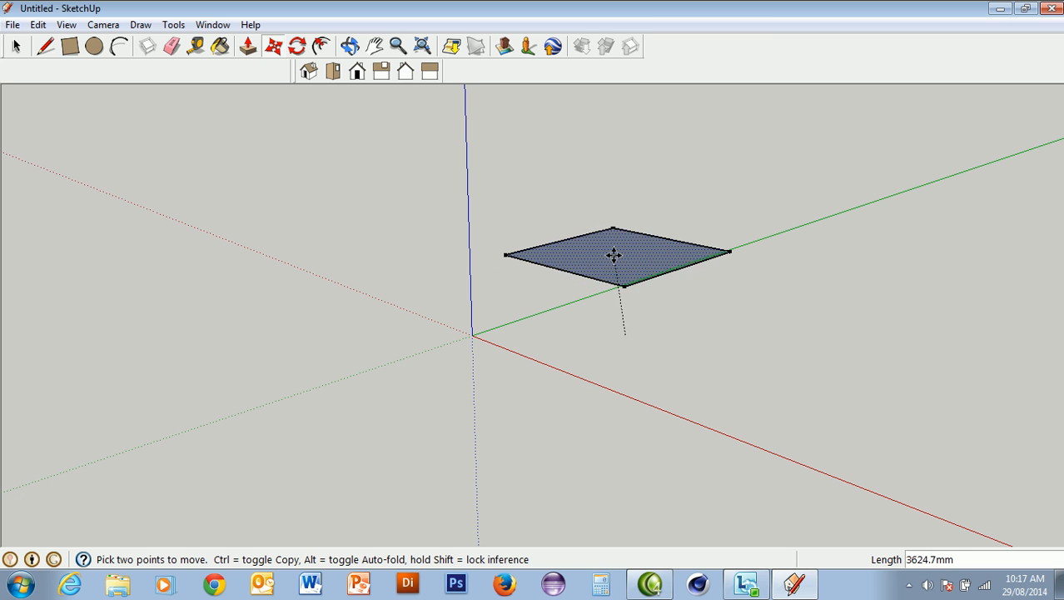
right_click(613, 274)
click(608, 267)
click(608, 265)
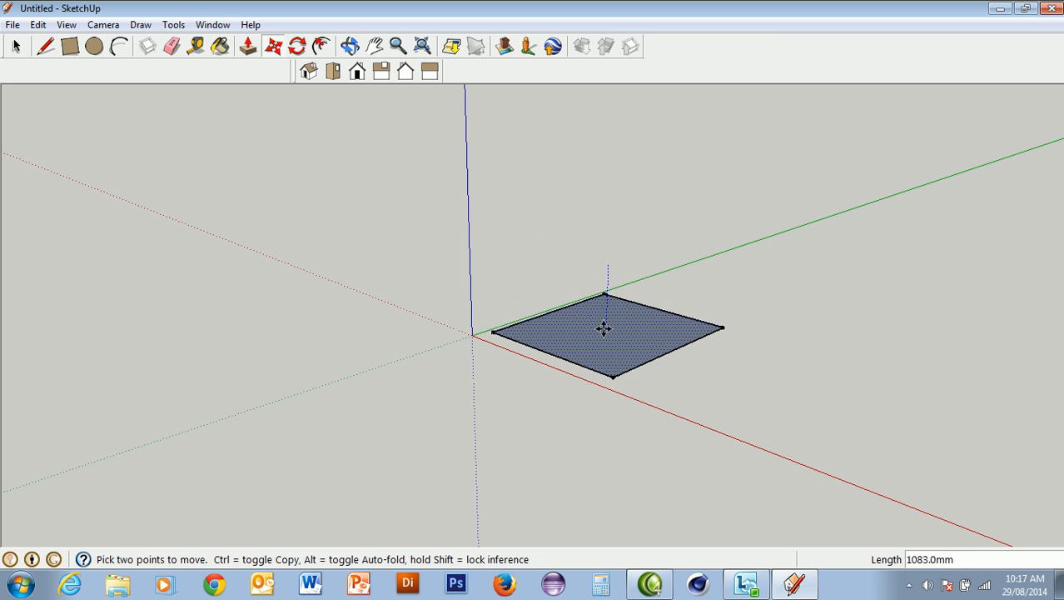
click(605, 325)
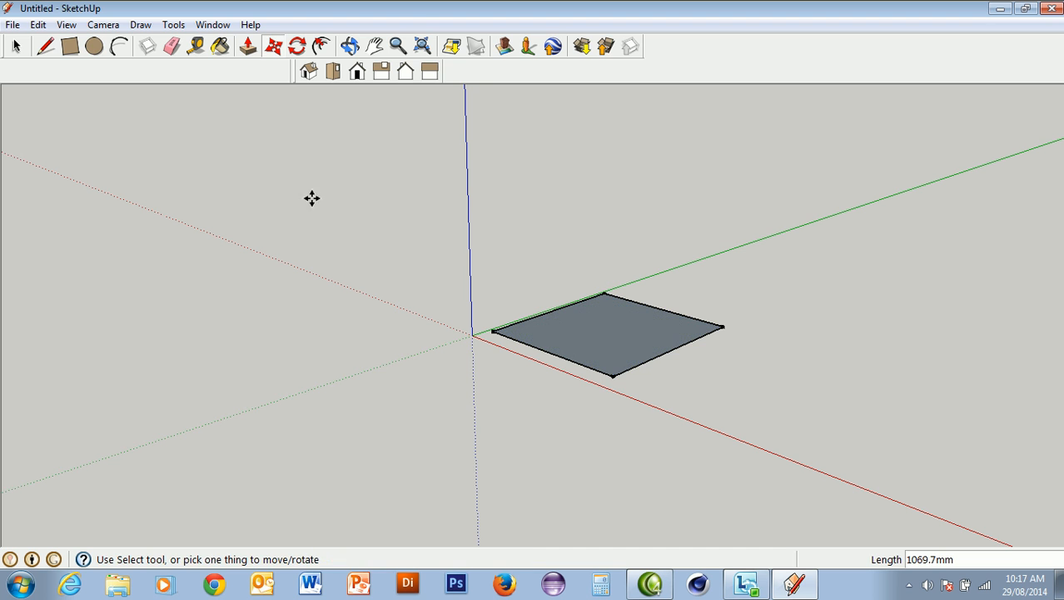
Undo the last two moves of the whole rectangle face
click(38, 24)
click(56, 41)
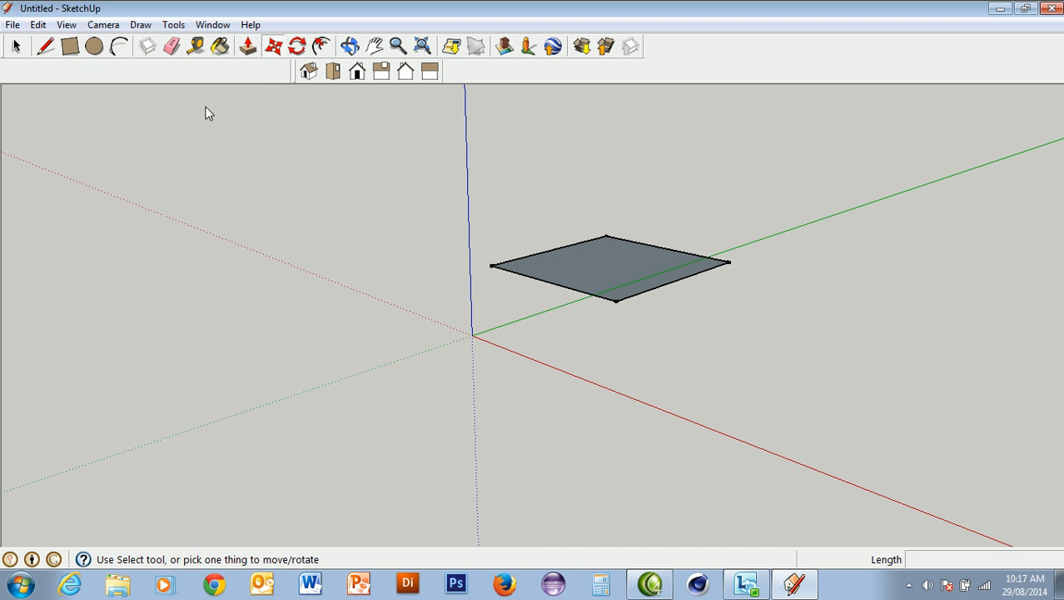
click(39, 24)
click(58, 44)
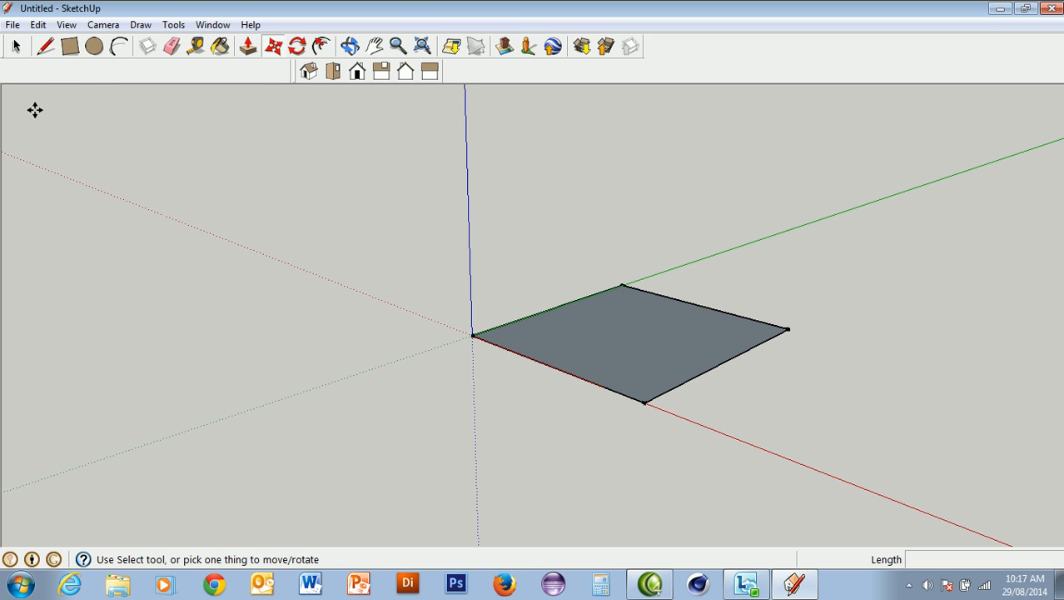
Draw a line of about 2762 mm across the rectangle from its edge on the red axis to the opposite edge, splitting the face
click(46, 45)
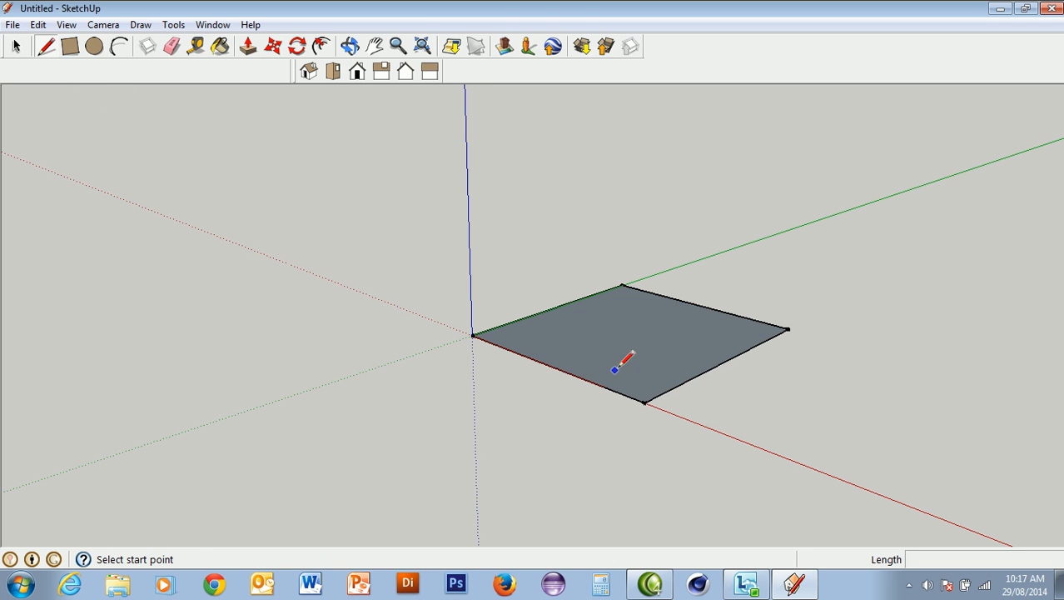
click(549, 364)
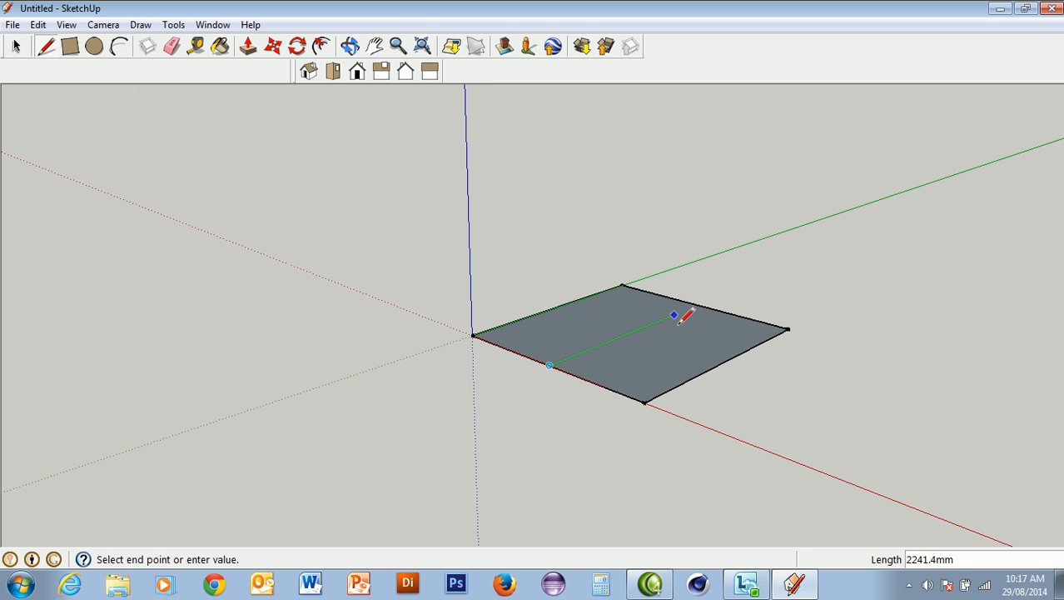
click(697, 305)
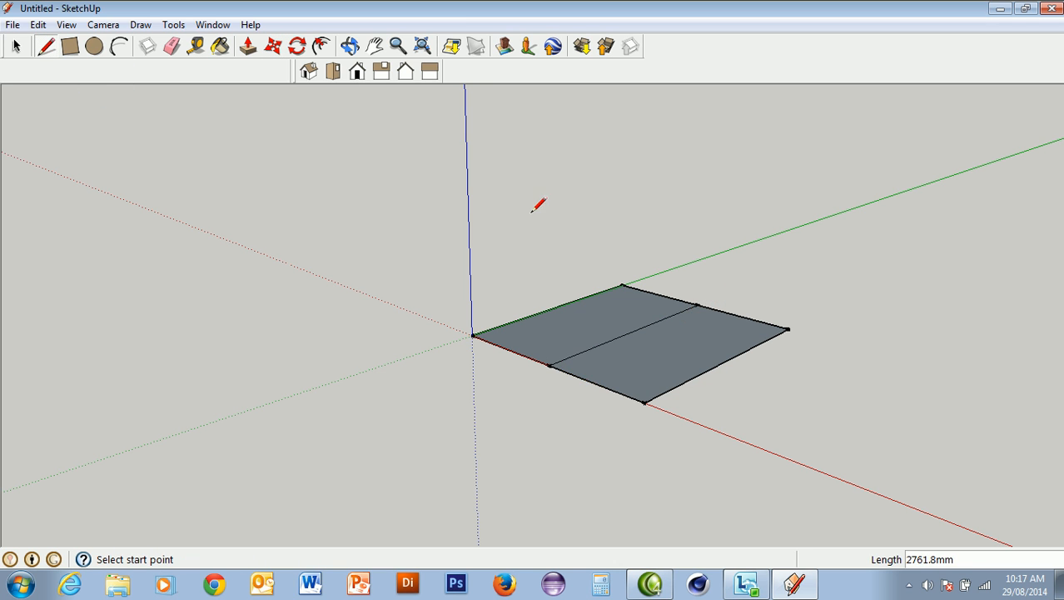
Move the dividing line up the blue axis by about 986 mm to fold the face into a gable roof shape
click(275, 45)
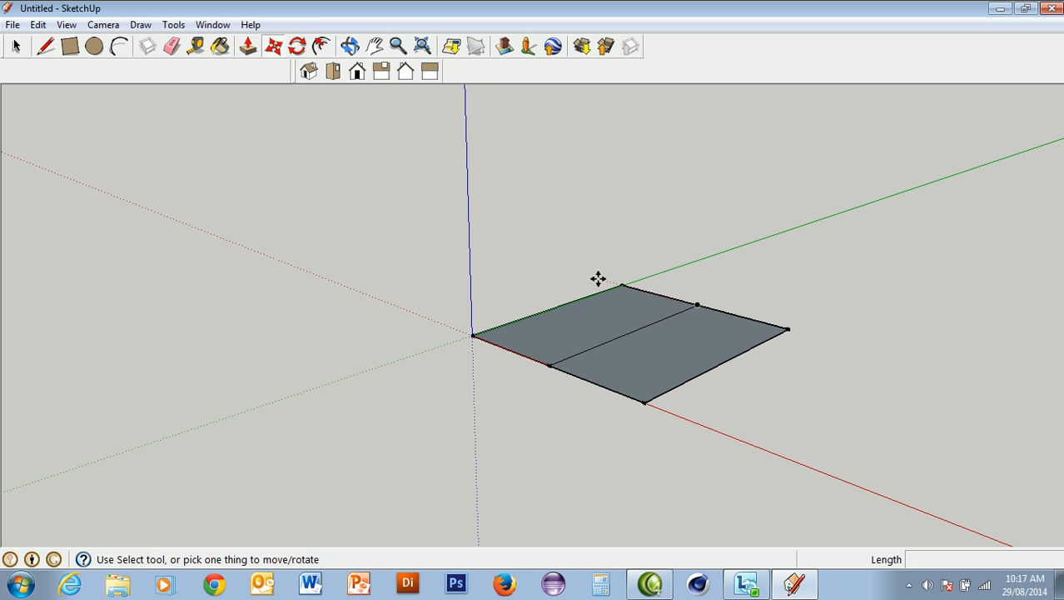
click(631, 334)
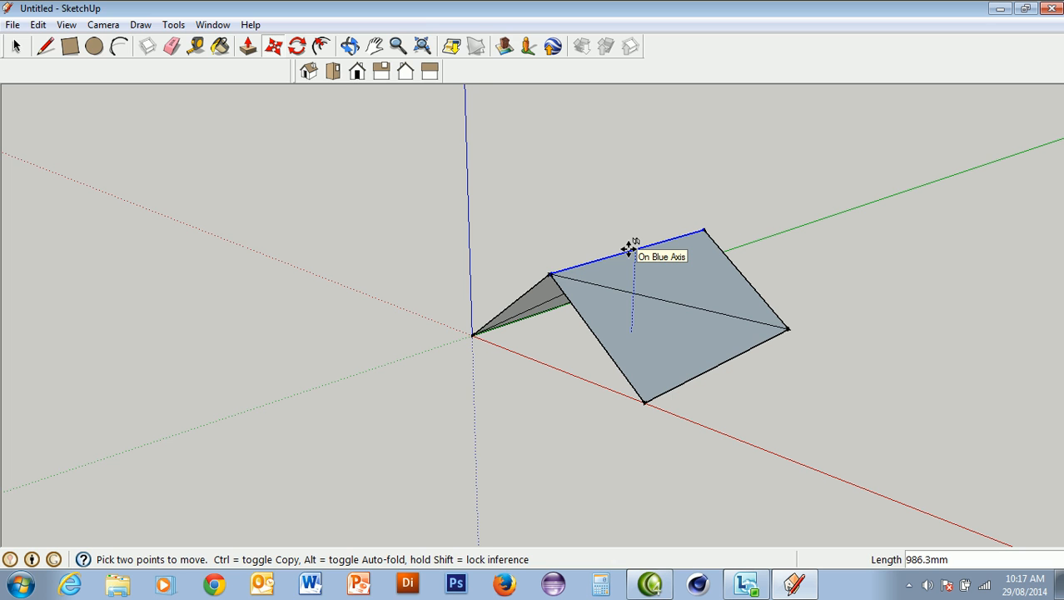
click(629, 248)
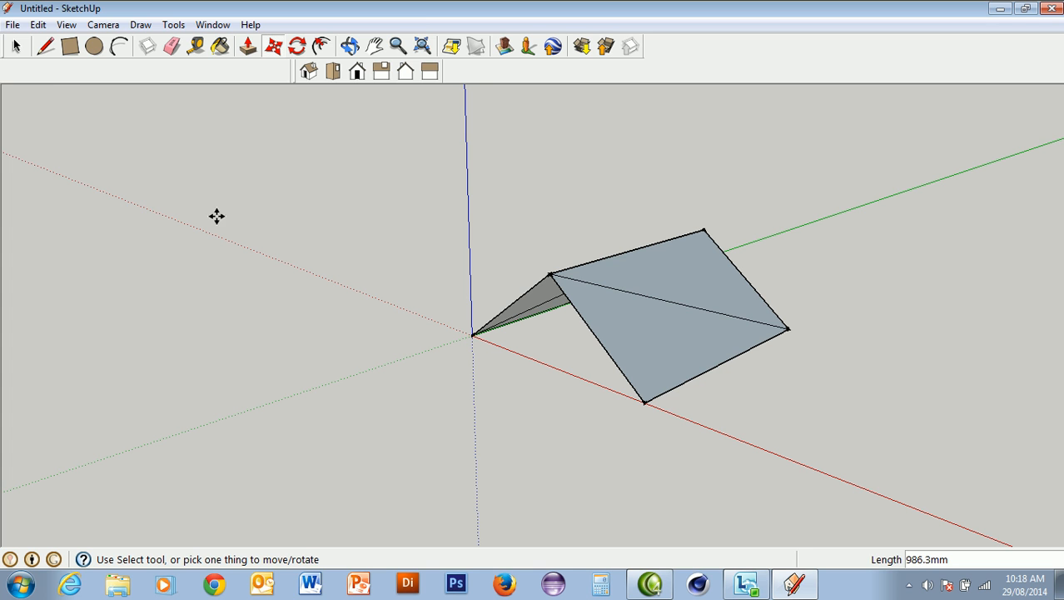
Select the whole roof shape and delete it
click(18, 47)
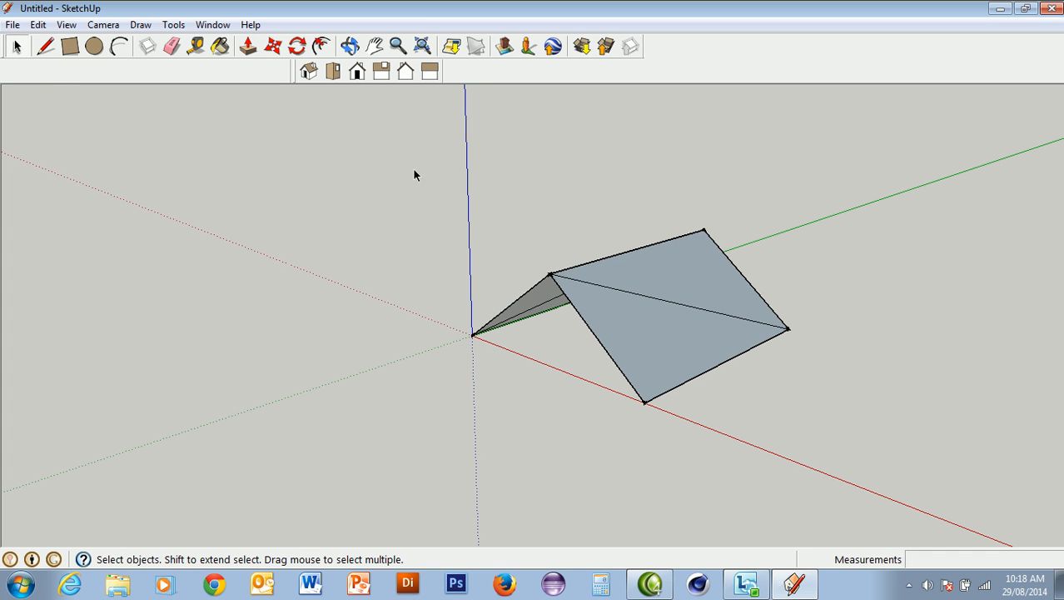
drag(447, 171, 836, 467)
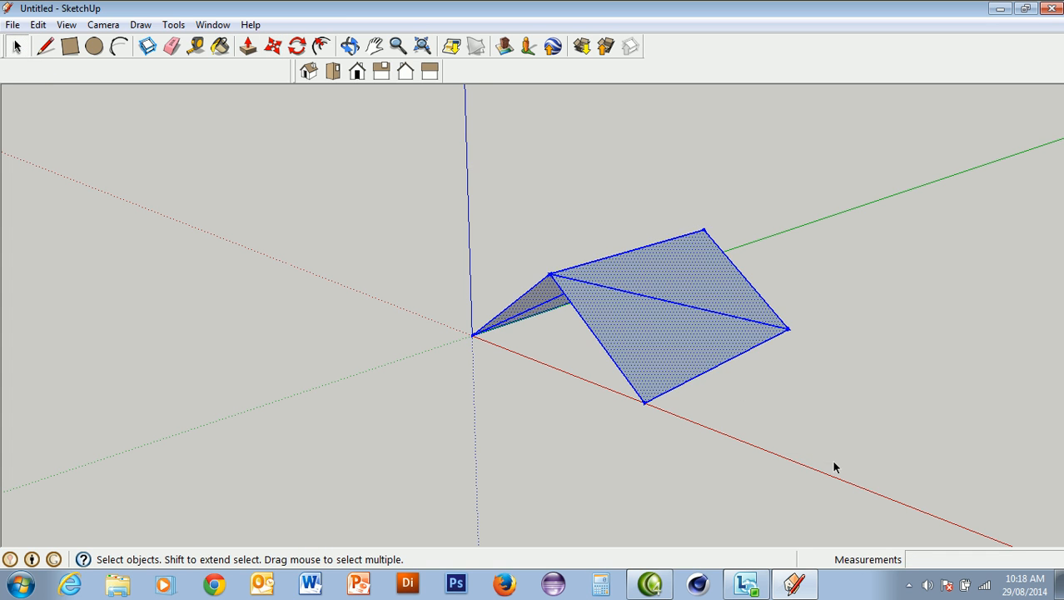
key(Delete)
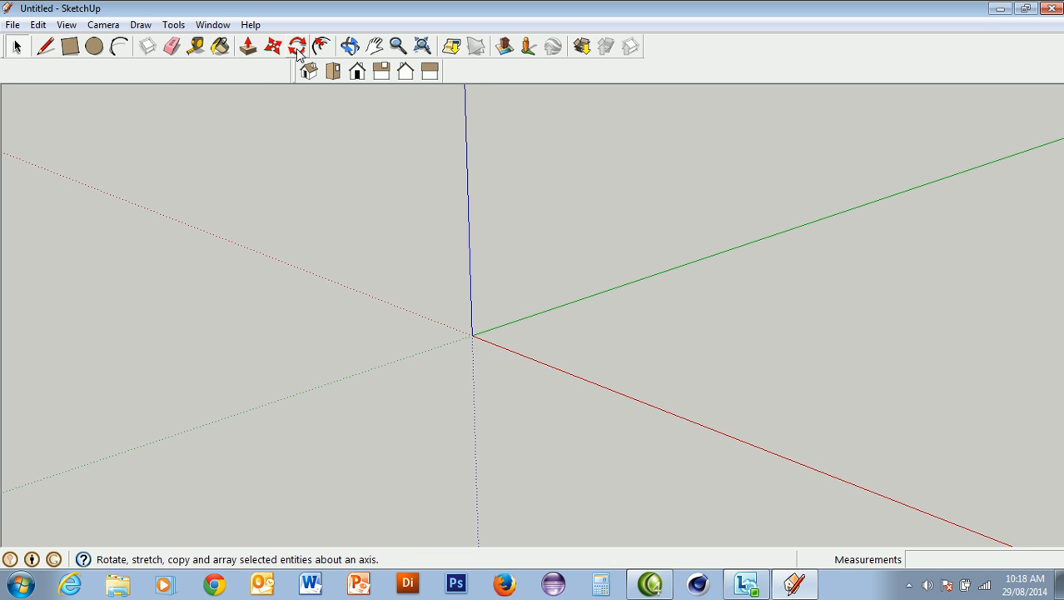
Draw a rectangle of about 2339 by 2809 mm on the ground plane with one corner at the origin
click(70, 46)
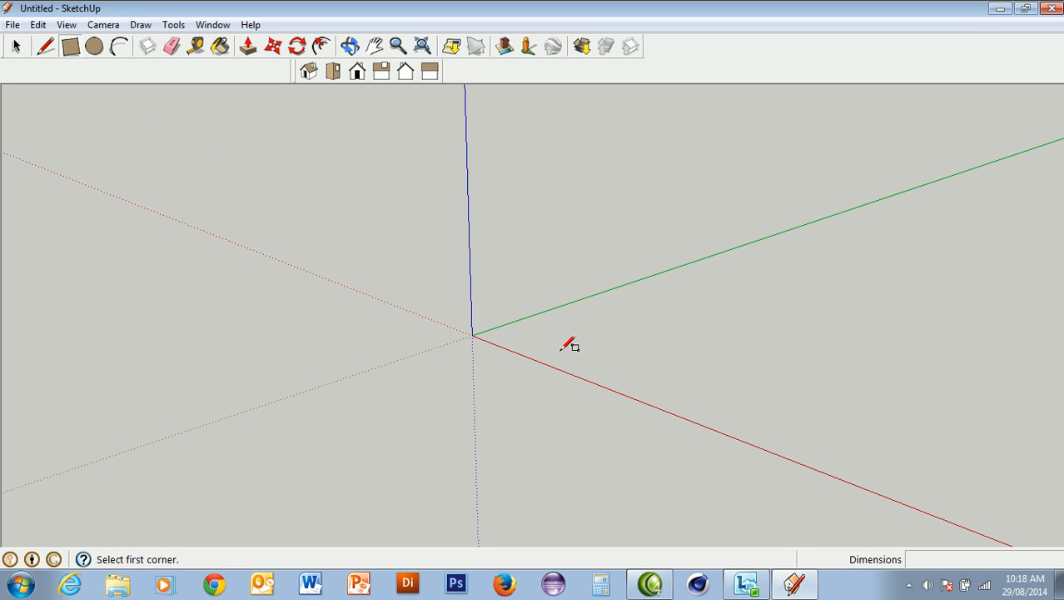
drag(476, 337, 656, 353)
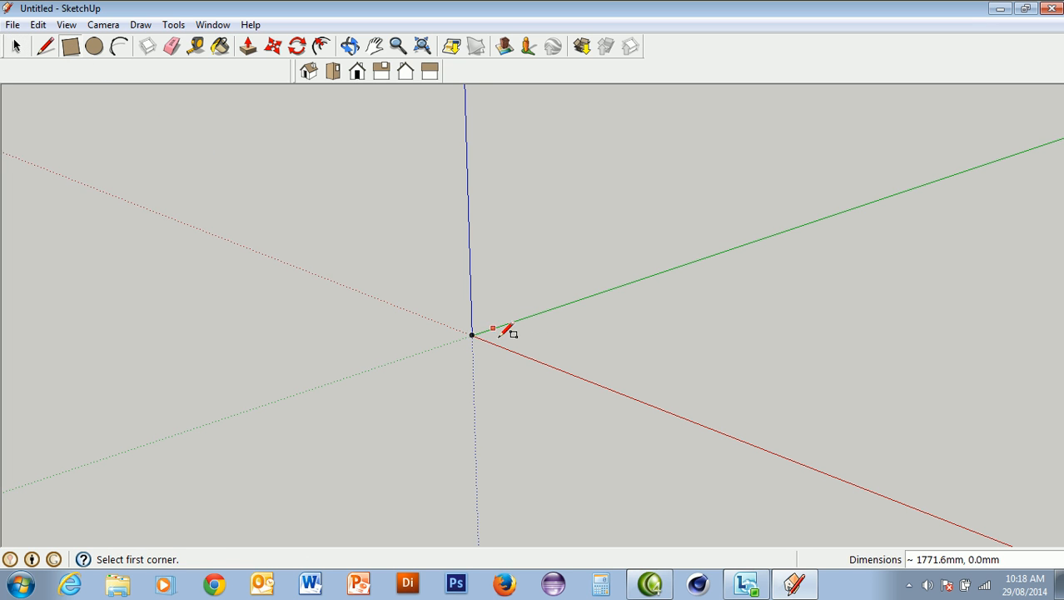
click(474, 334)
click(782, 324)
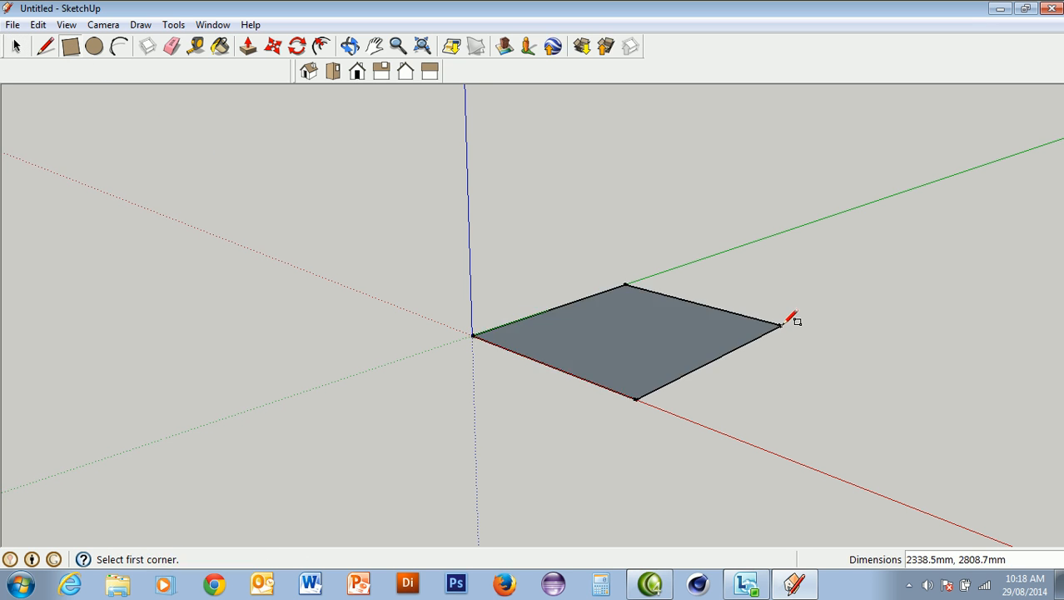
Rotate the rectangle face by 30 degrees on the ground plane about a point near its middle
click(297, 46)
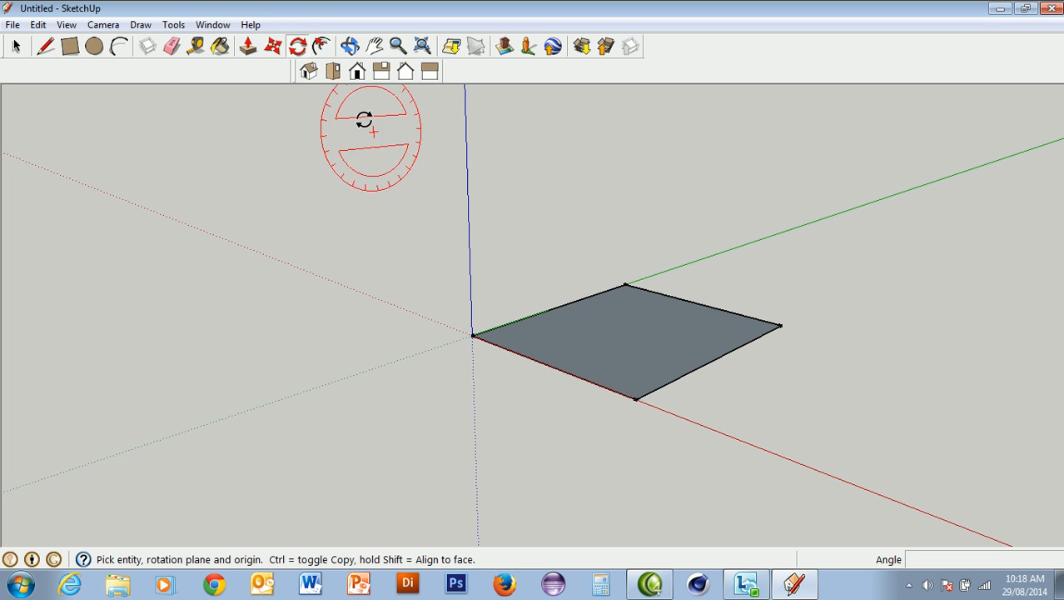
click(625, 334)
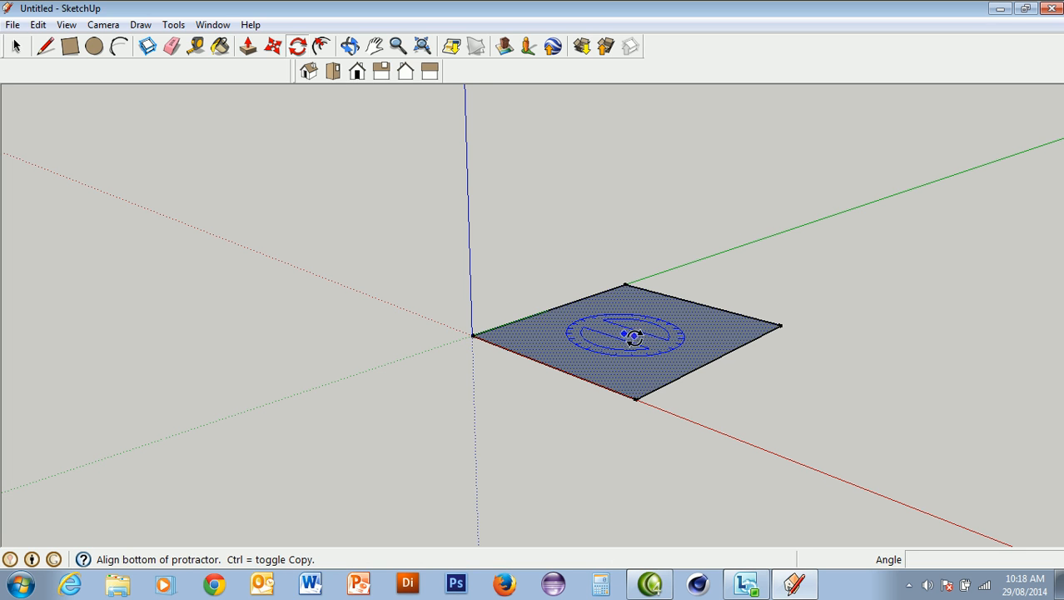
click(791, 396)
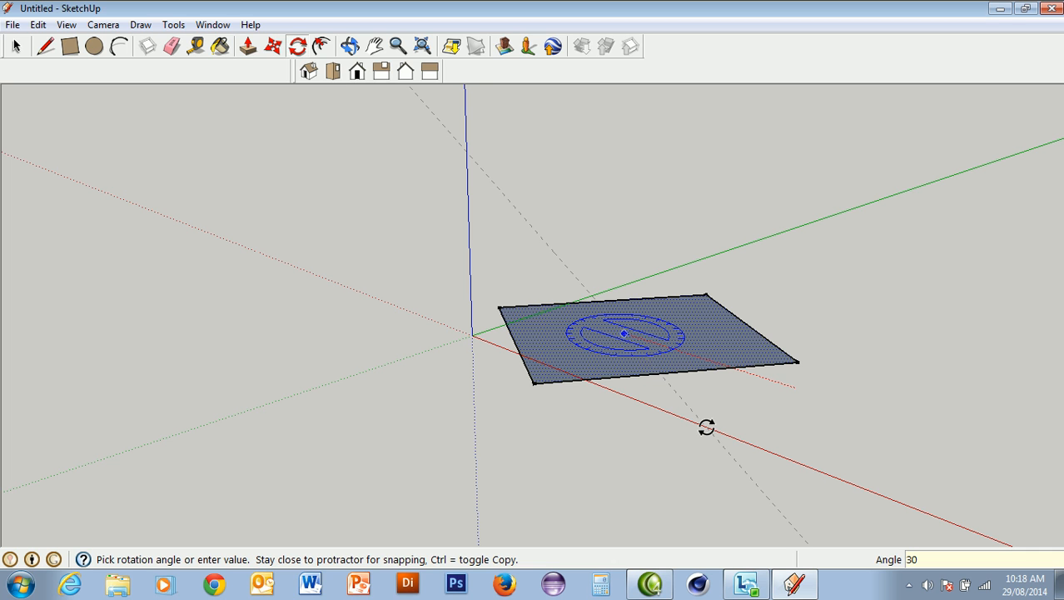
key(Return)
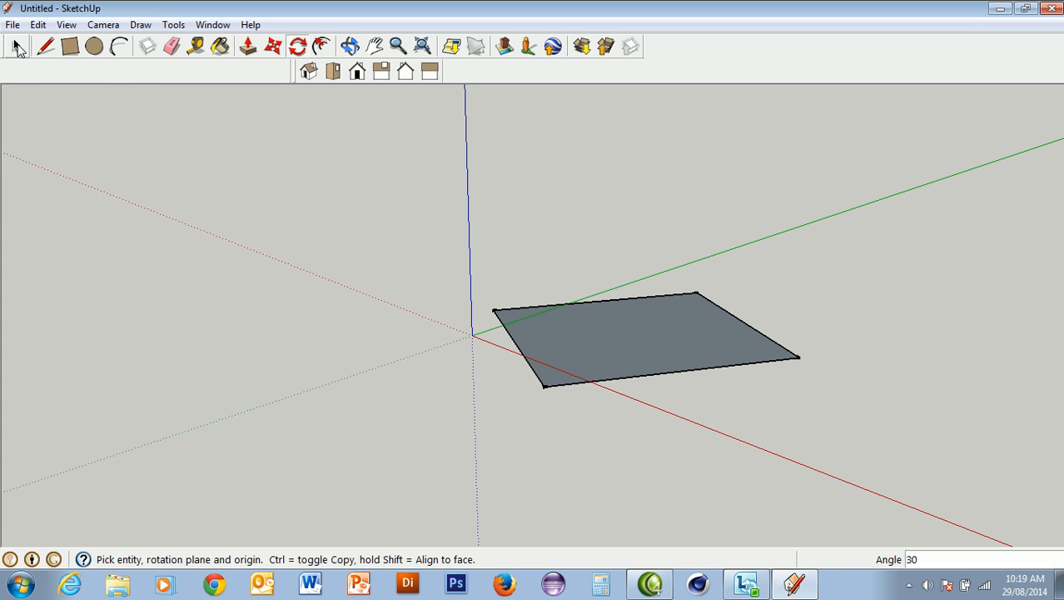
Select the entire rotated rectangle and delete it
click(17, 48)
drag(437, 216, 853, 465)
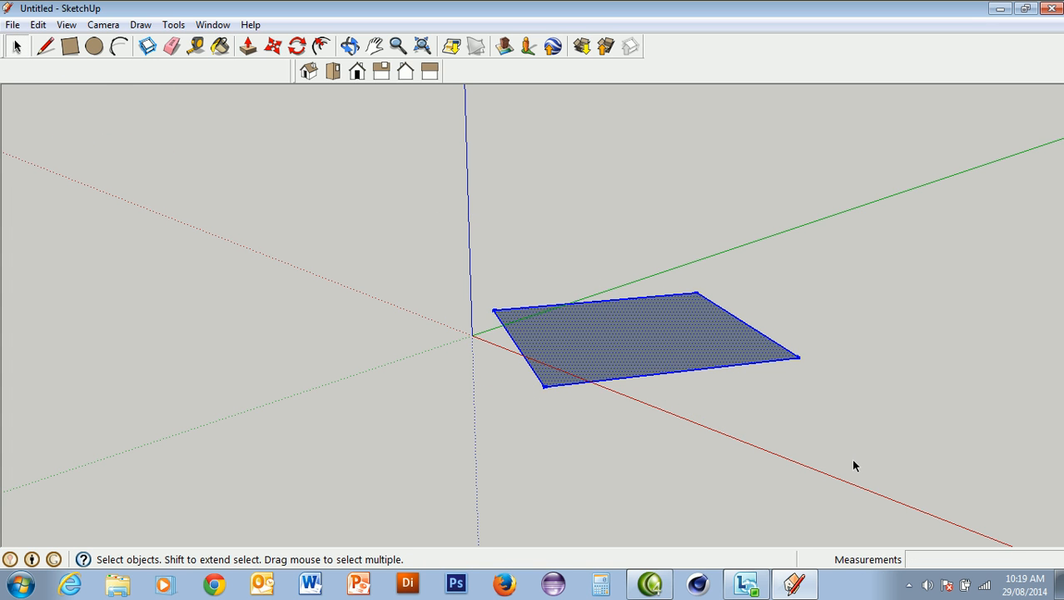
key(Delete)
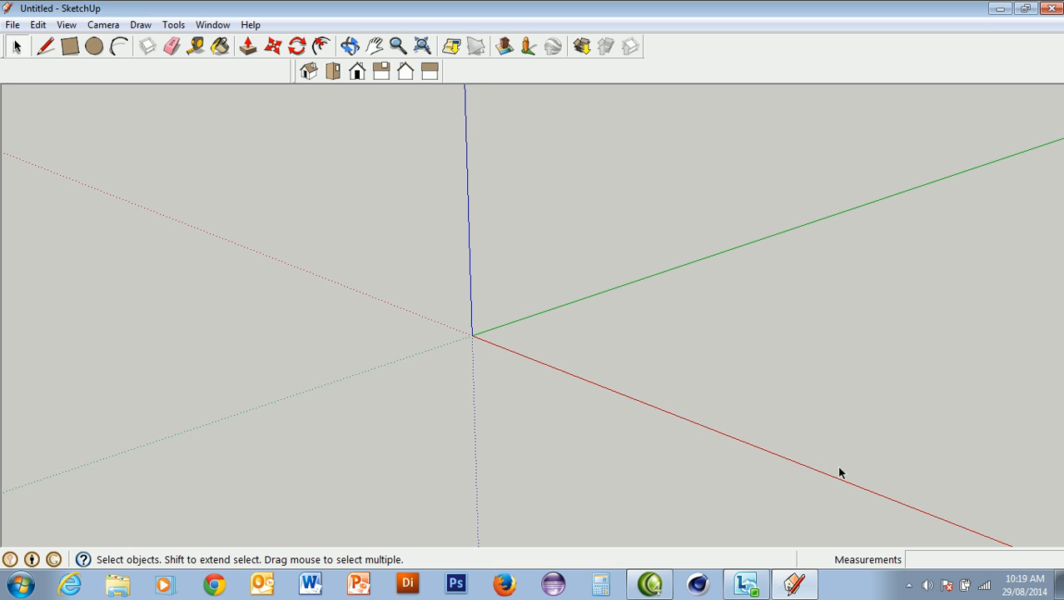
In the Front view, draw a line about 3.1 m long from the origin along the red axis
click(357, 73)
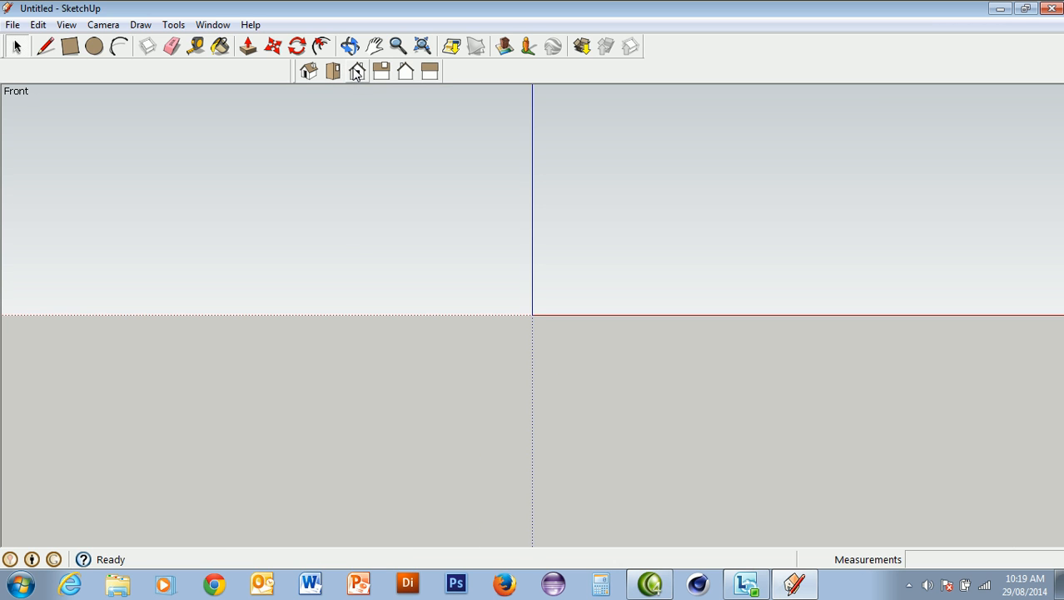
click(46, 46)
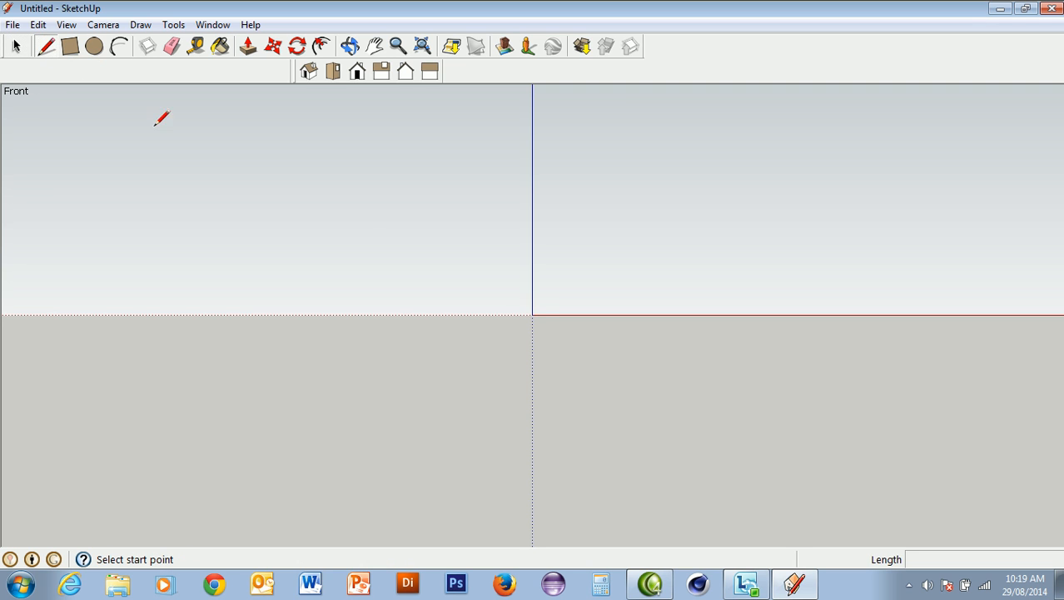
click(533, 315)
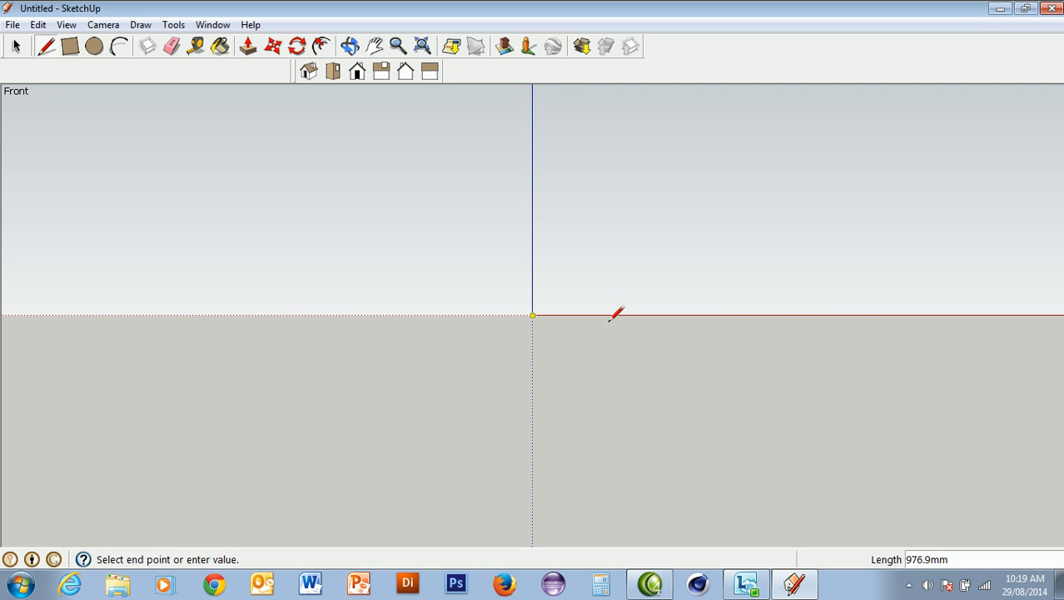
click(806, 316)
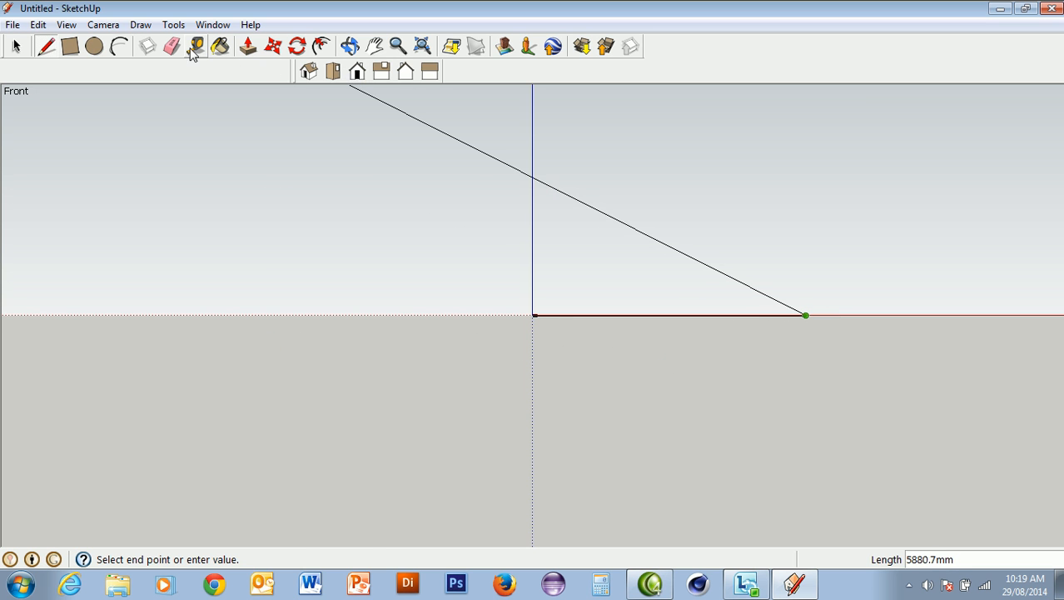
Rotate the line 30 degrees upward about its endpoint at the origin
click(297, 46)
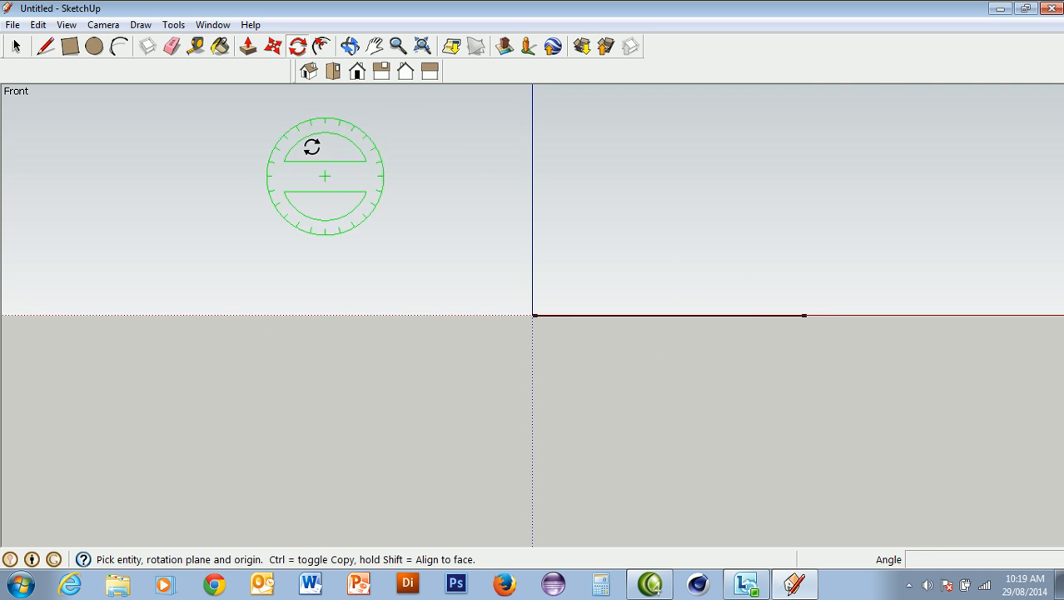
click(534, 315)
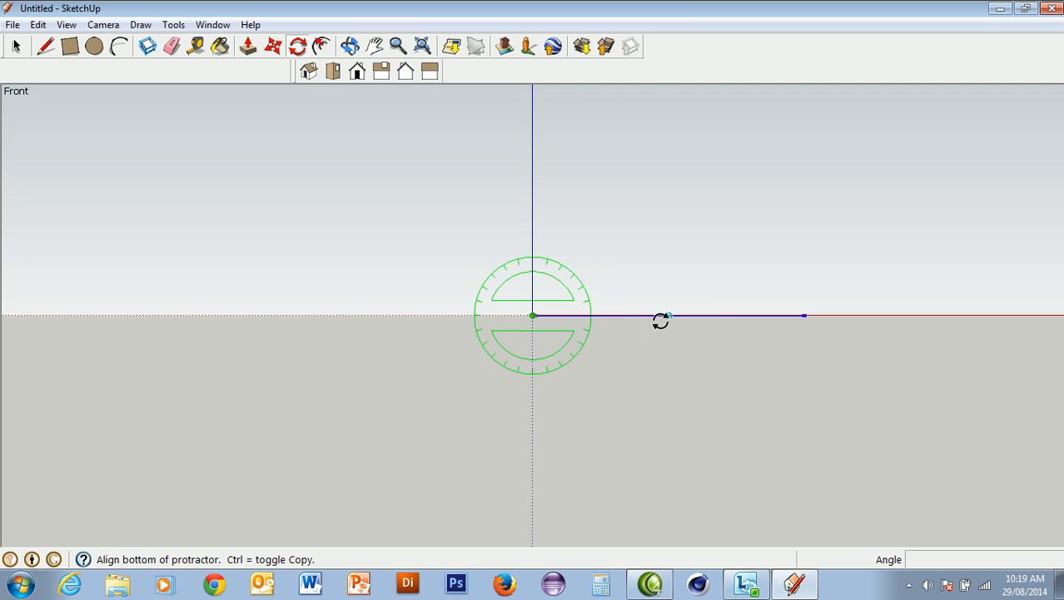
click(717, 315)
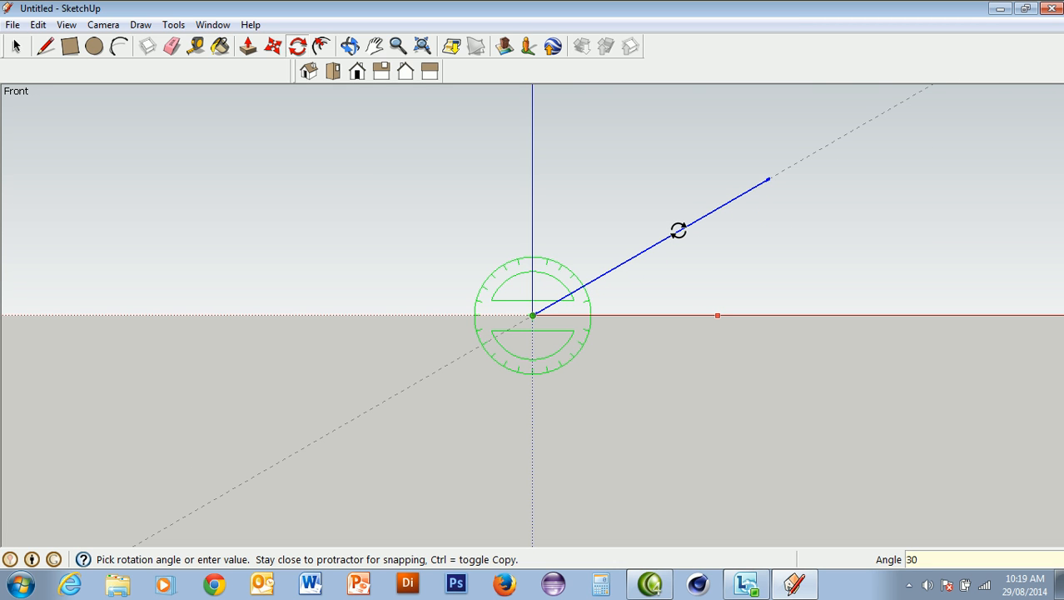
click(679, 231)
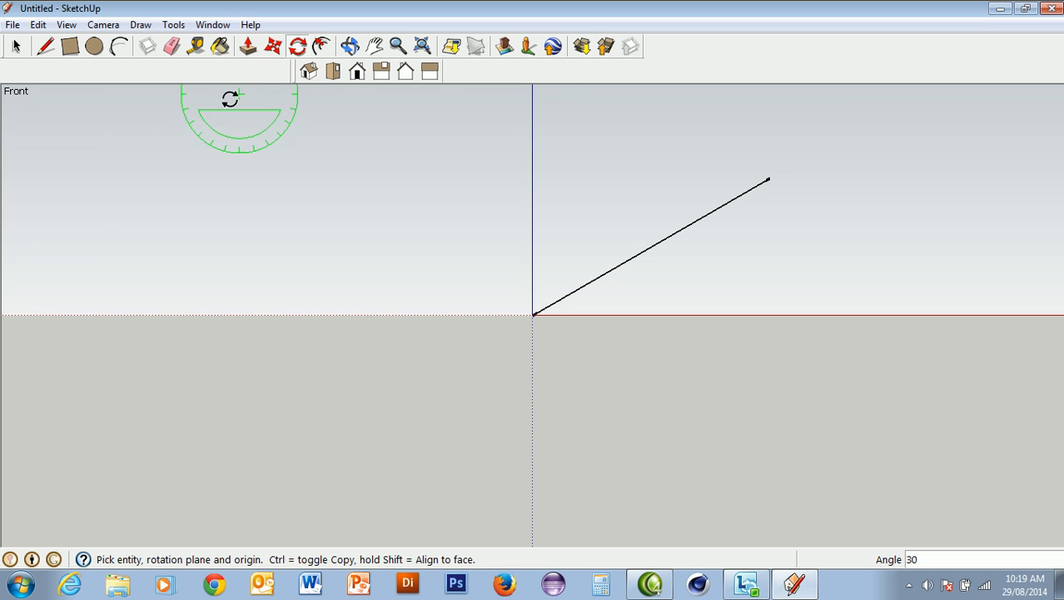
In the isometric view, close a triangle with a vertical line of about 1573 mm from the sloped line's upper end and a base line back to the origin
click(308, 72)
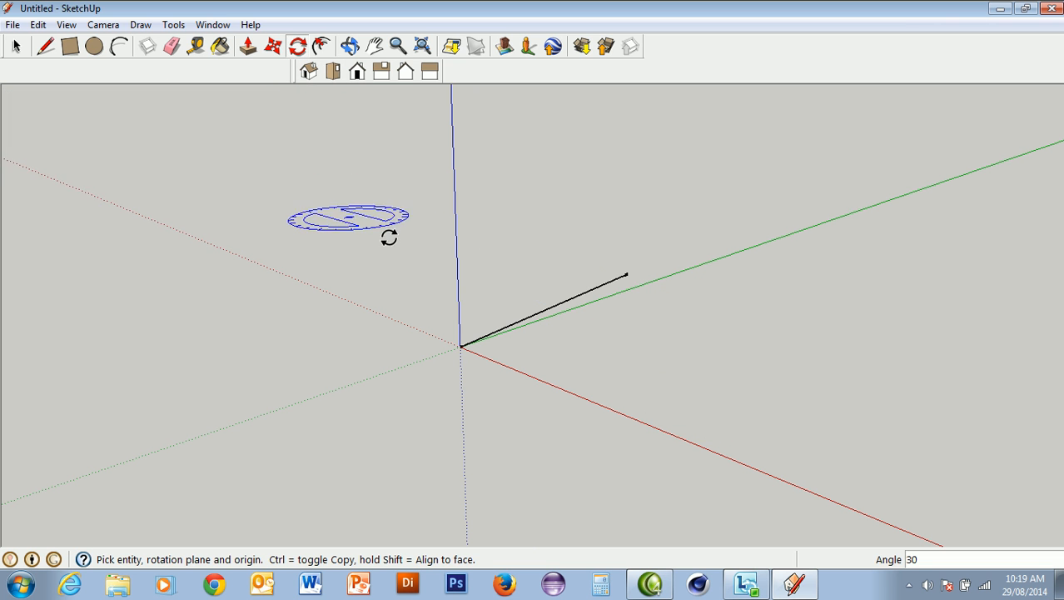
click(49, 49)
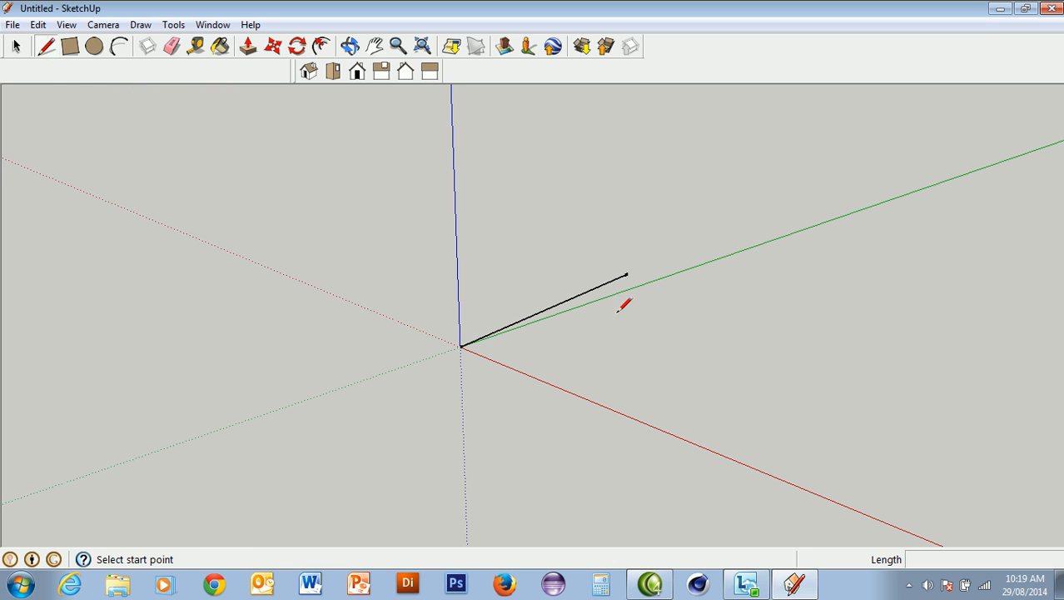
click(628, 274)
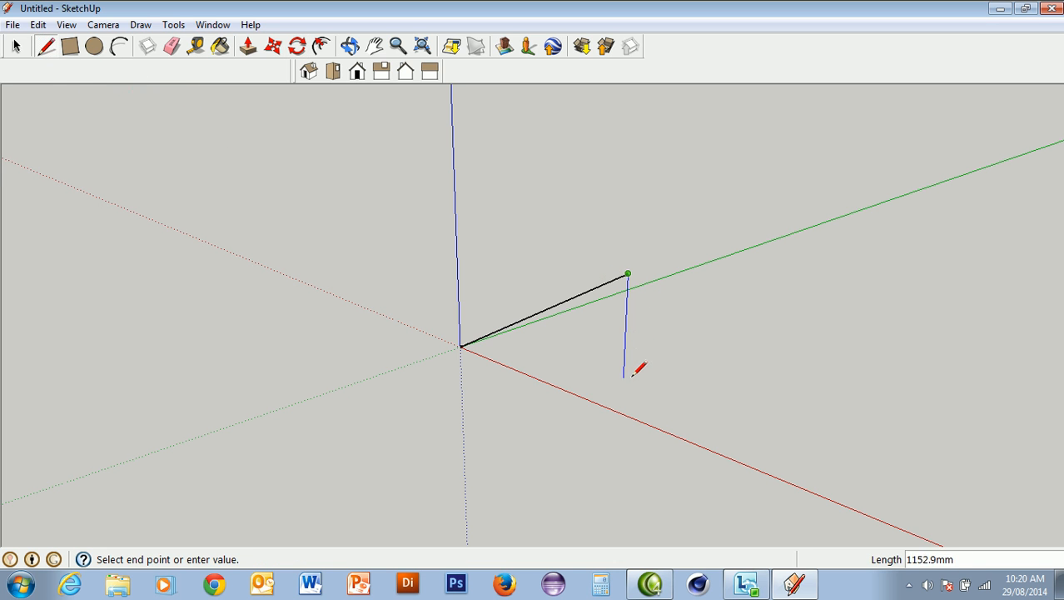
click(623, 412)
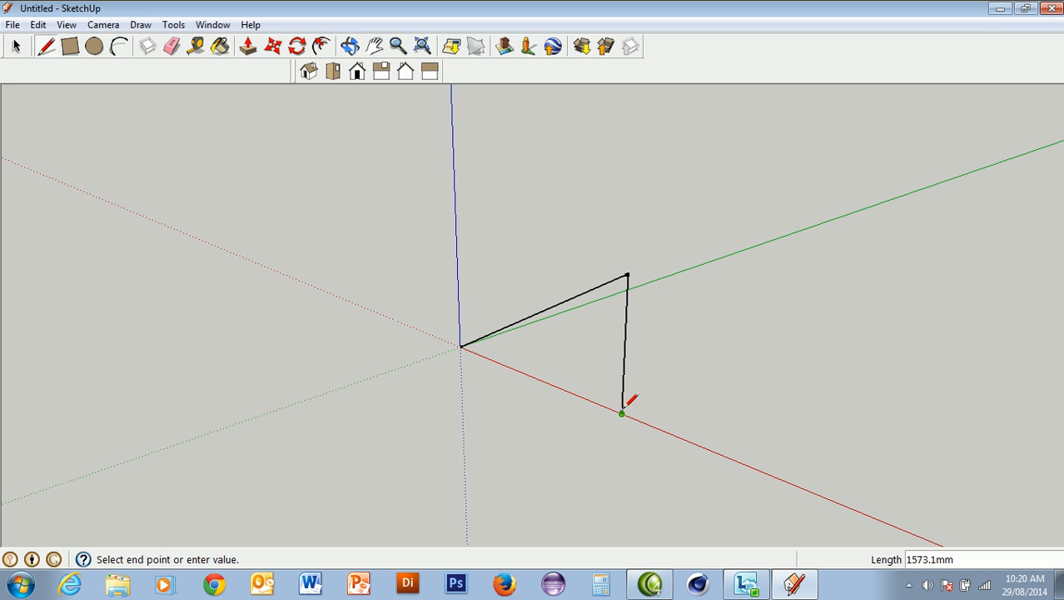
click(462, 347)
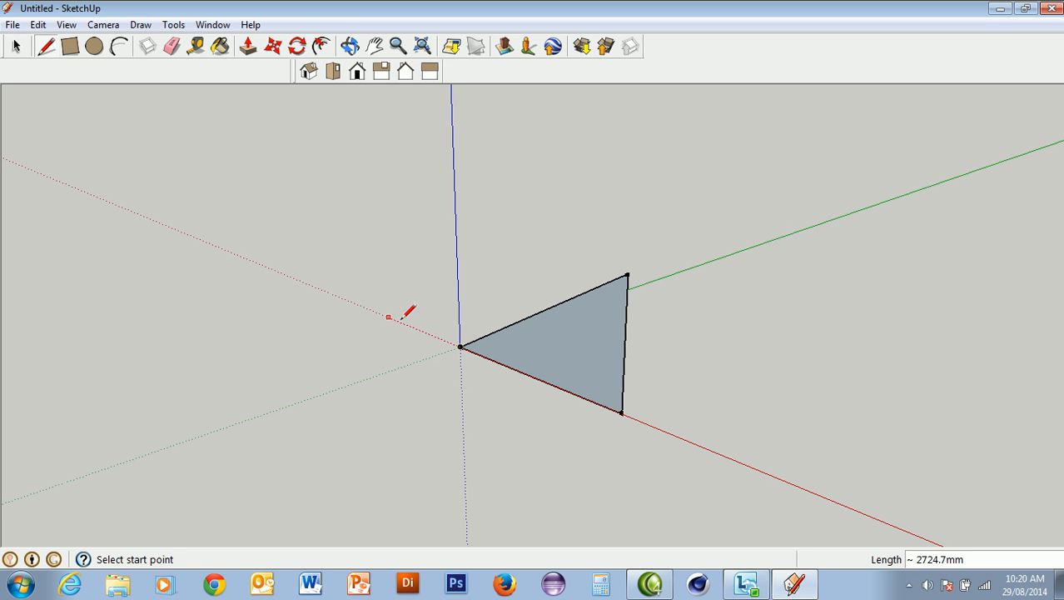